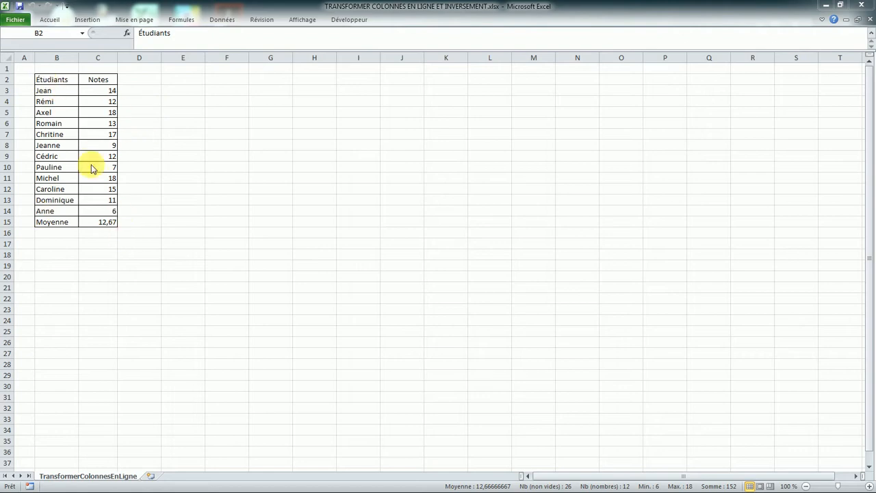
{"action": "left_click", "coordinate": [51, 245]}
{"action": "left_click_drag", "start_coordinate": [60, 243], "coordinate": [327, 263]}
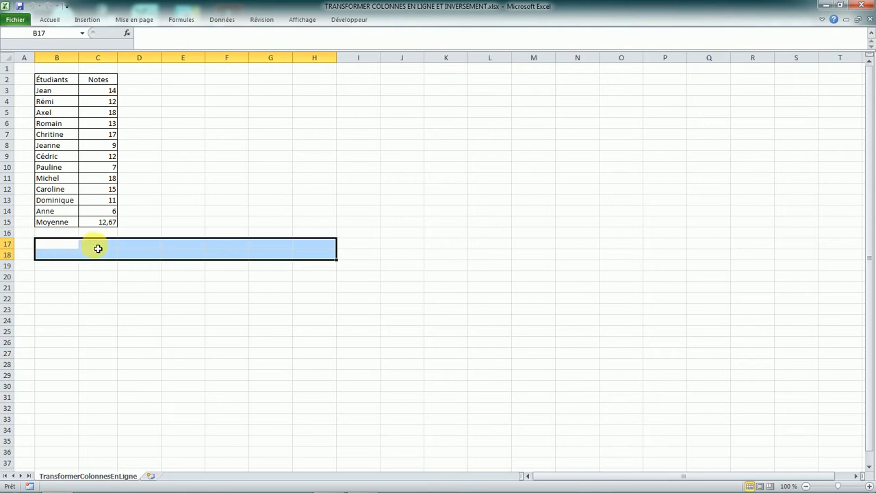
{"action": "left_click", "coordinate": [123, 244]}
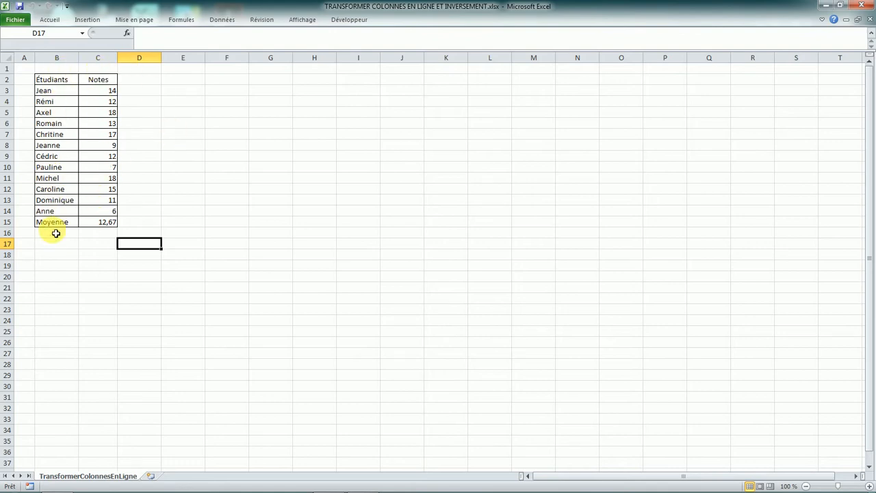
{"action": "left_click_drag", "start_coordinate": [52, 225], "coordinate": [62, 80]}
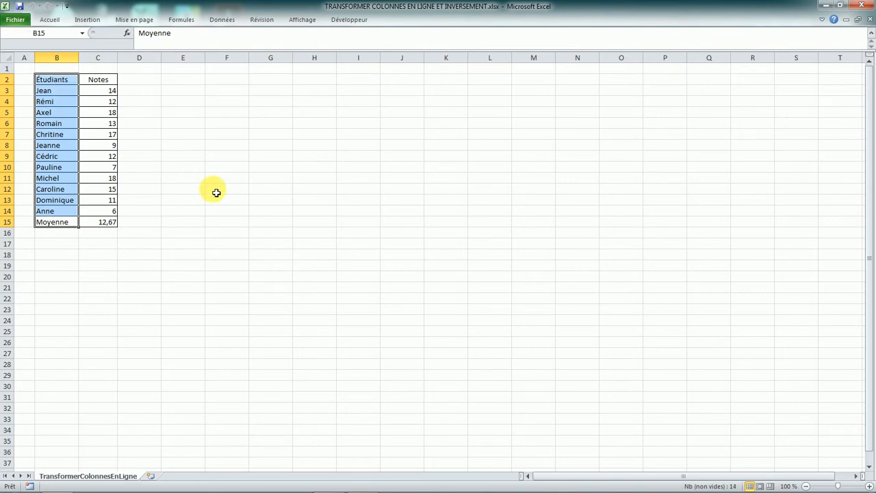
{"action": "left_click_drag", "start_coordinate": [59, 248], "coordinate": [304, 253]}
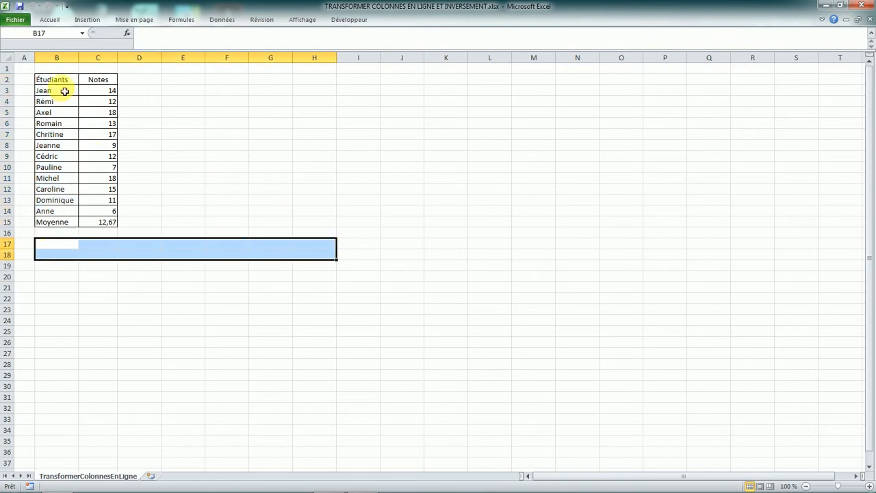
{"action": "left_click_drag", "start_coordinate": [63, 84], "coordinate": [65, 225]}
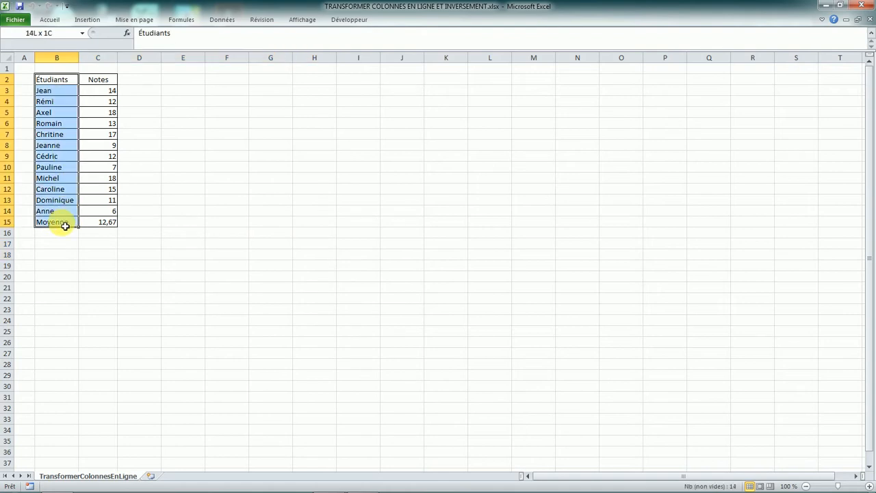
{"action": "left_click_drag", "start_coordinate": [65, 226], "coordinate": [89, 228]}
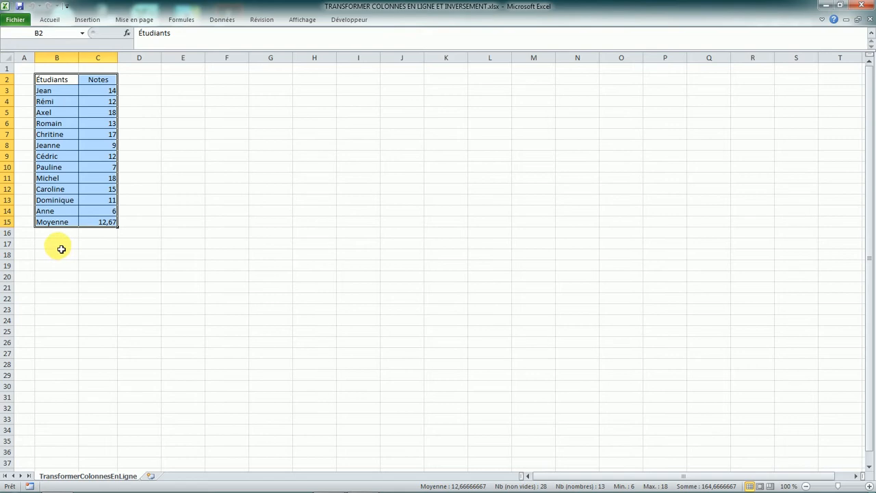
{"action": "left_click", "coordinate": [60, 245]}
Copy the student grades table B2:C15 and paste it transposed, with all contents and formatting, starting at cell B17.
{"action": "left_click_drag", "start_coordinate": [53, 79], "coordinate": [102, 220]}
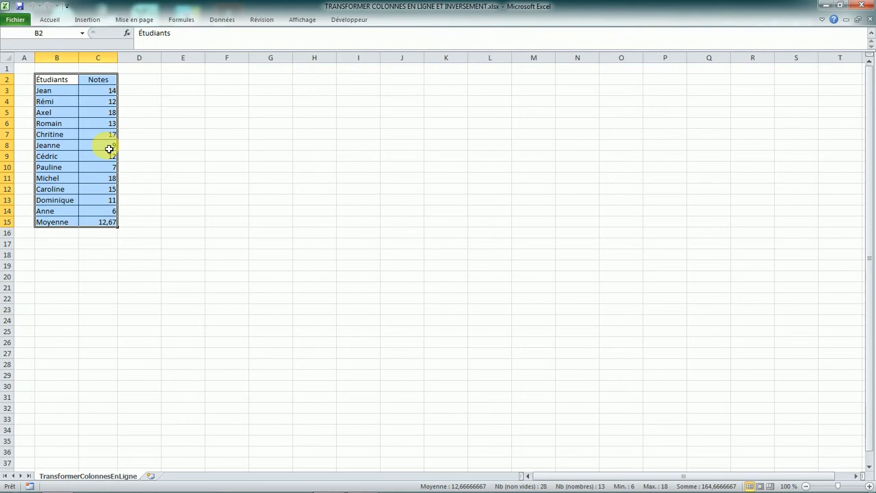
{"action": "right_click", "coordinate": [109, 148]}
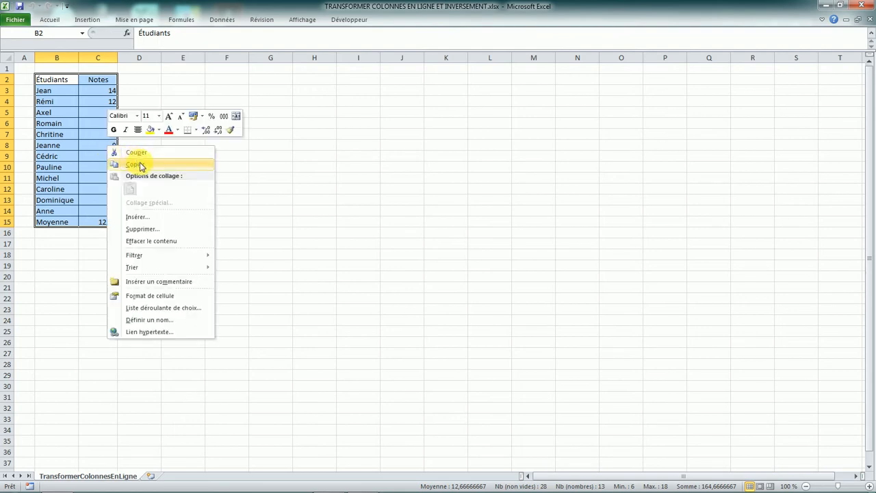
{"action": "left_click", "coordinate": [140, 165]}
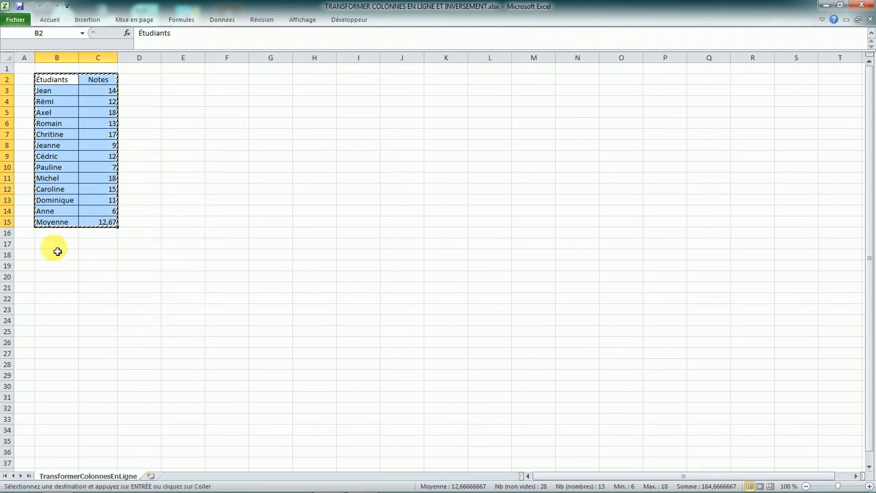
{"action": "left_click", "coordinate": [55, 247]}
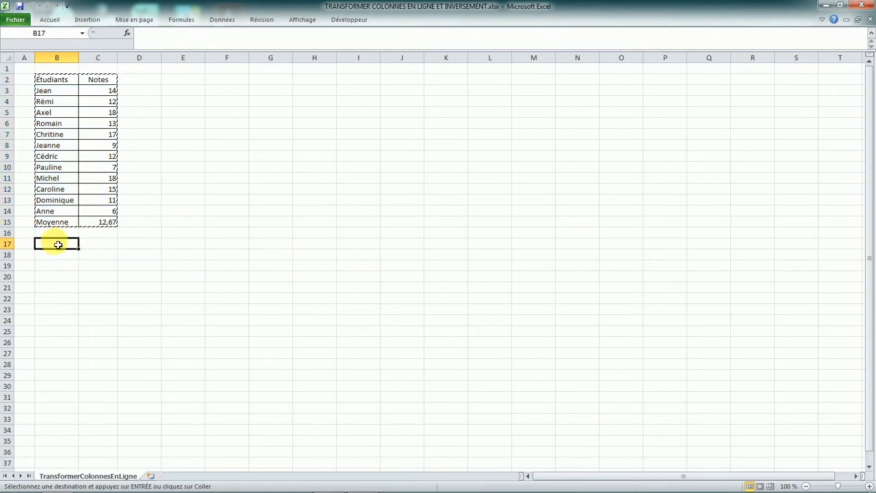
{"action": "left_click_drag", "start_coordinate": [54, 245], "coordinate": [370, 262]}
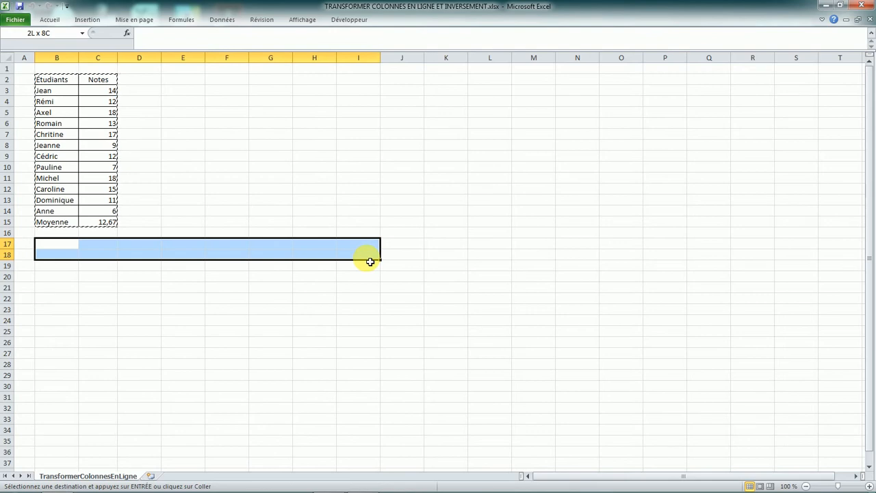
{"action": "left_click", "coordinate": [72, 246]}
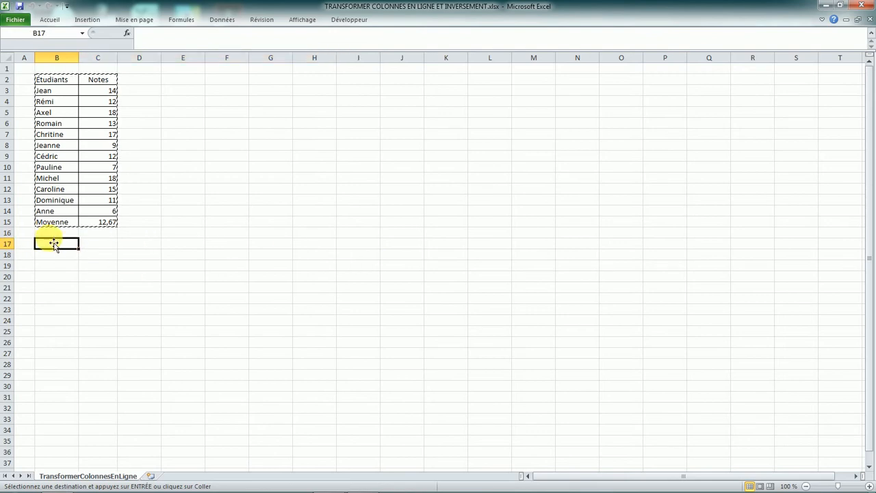
{"action": "right_click", "coordinate": [54, 245]}
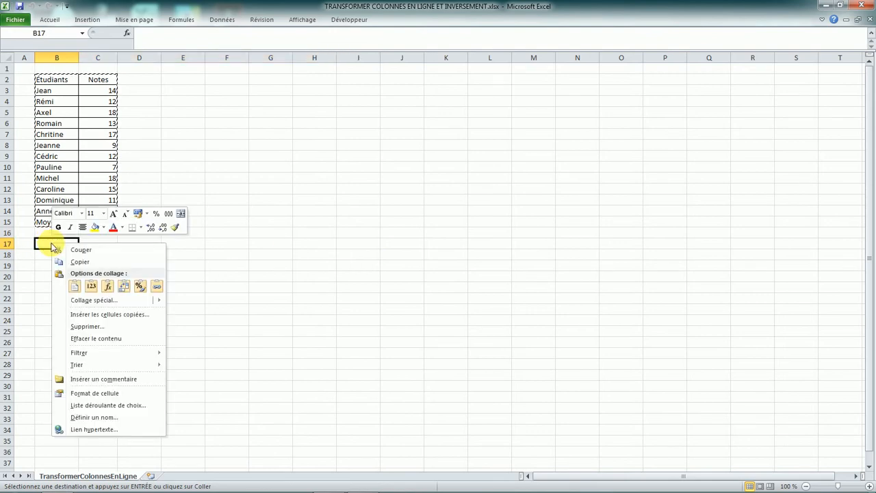
{"action": "left_click", "coordinate": [93, 302]}
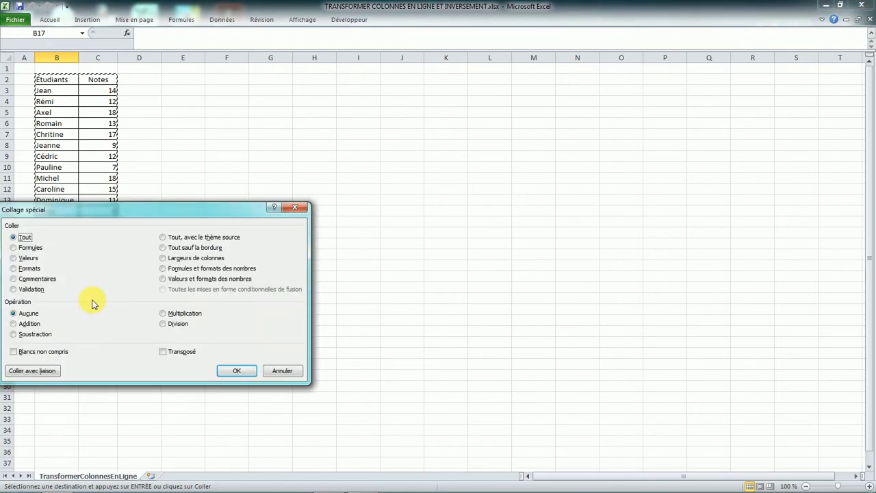
{"action": "left_click_drag", "start_coordinate": [205, 212], "coordinate": [415, 140]}
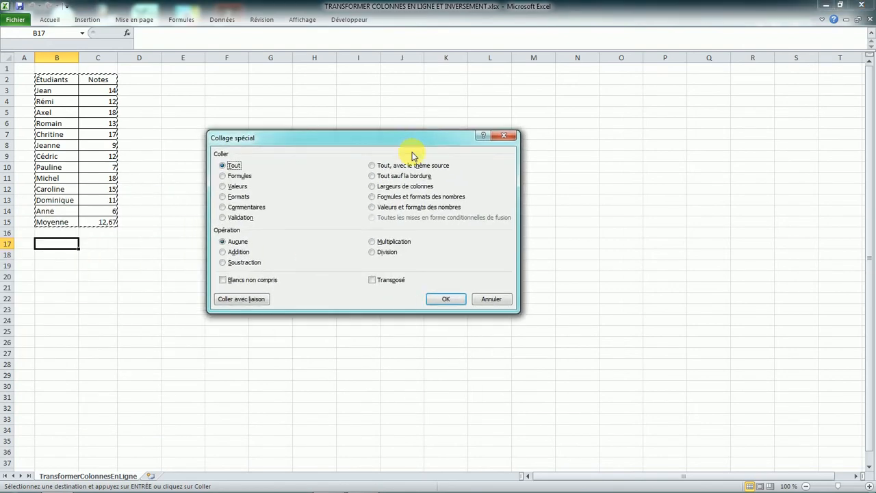
{"action": "left_click", "coordinate": [373, 280]}
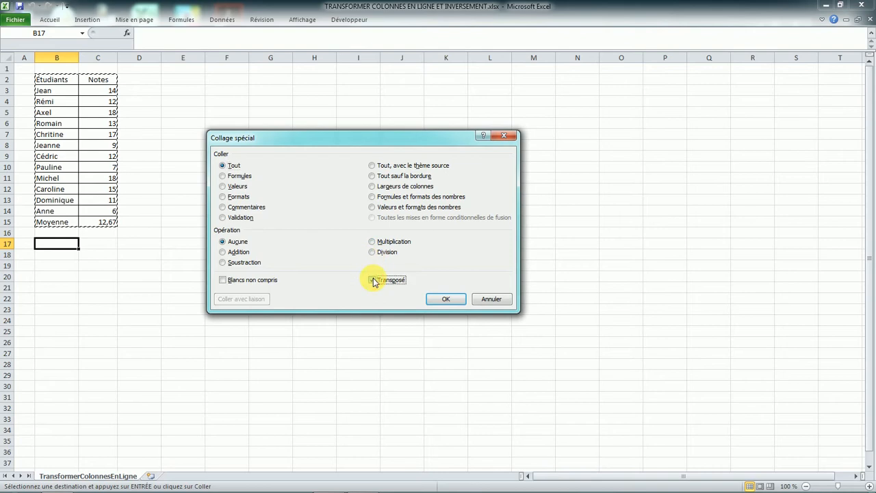
{"action": "left_click", "coordinate": [445, 299]}
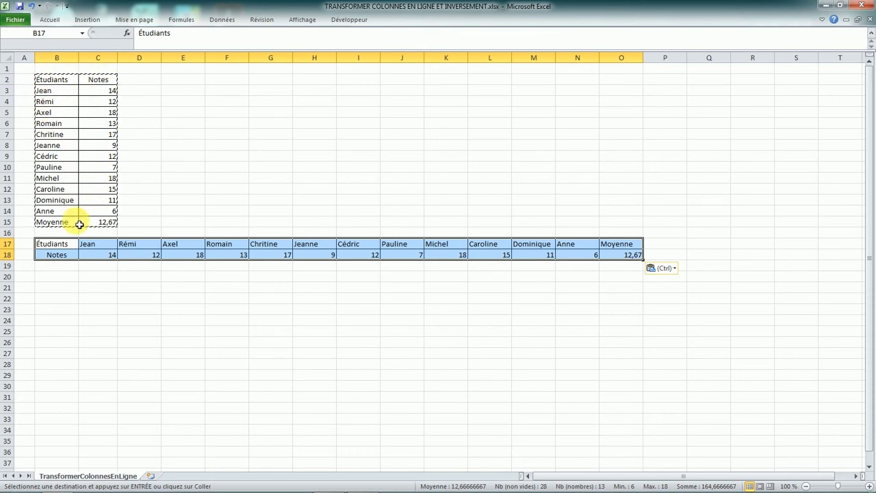
Copy the horizontal table B17:O18 and paste it transposed back into columns starting at cell B20.
{"action": "left_click_drag", "start_coordinate": [57, 244], "coordinate": [627, 255]}
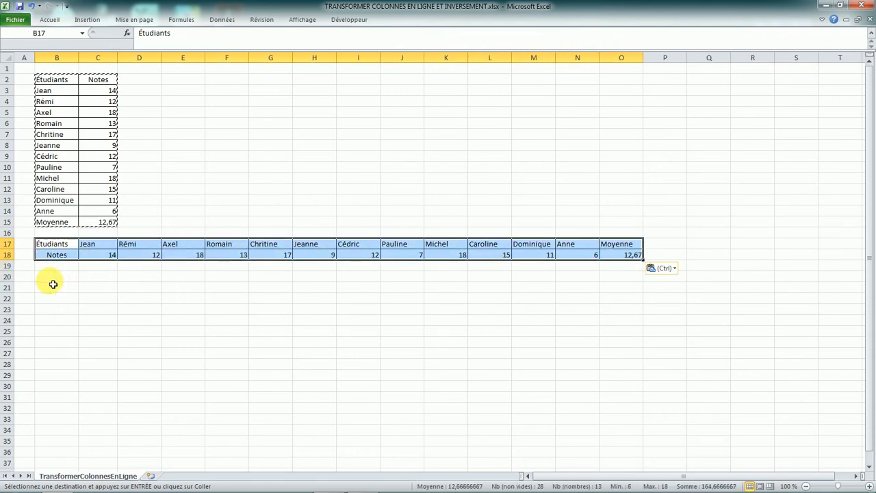
{"action": "right_click", "coordinate": [95, 252]}
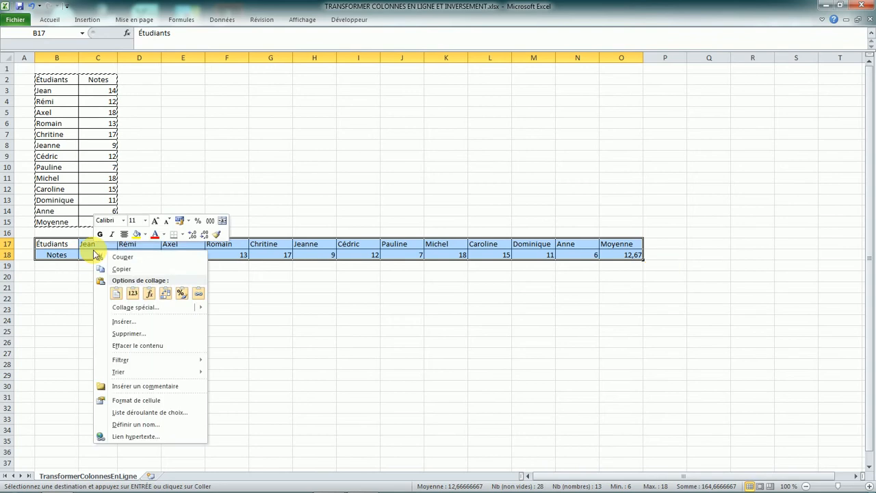
{"action": "left_click", "coordinate": [123, 268]}
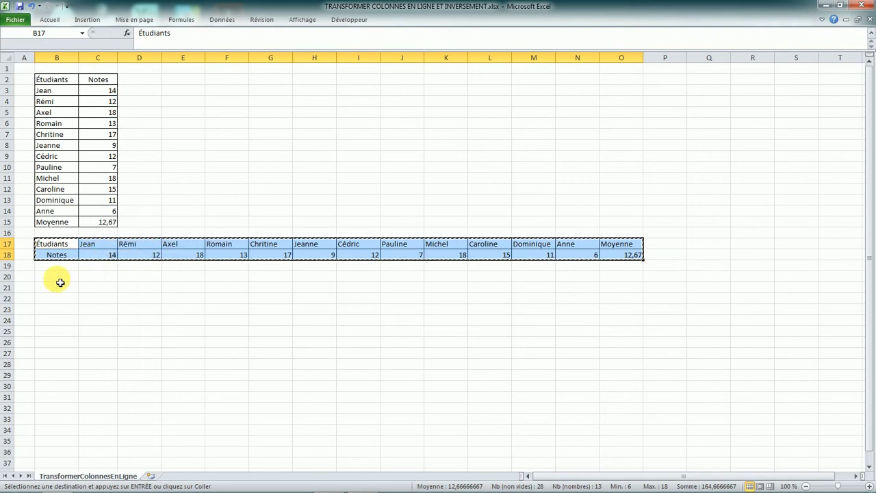
{"action": "left_click", "coordinate": [61, 282]}
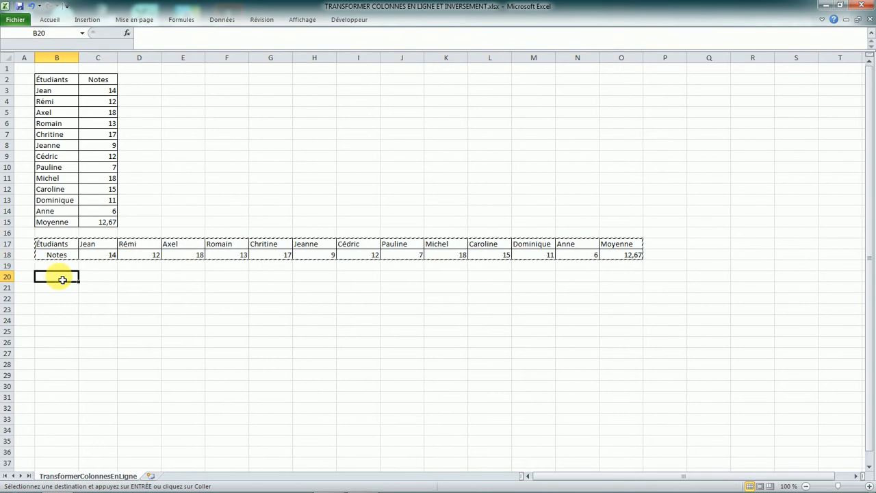
{"action": "right_click", "coordinate": [57, 276]}
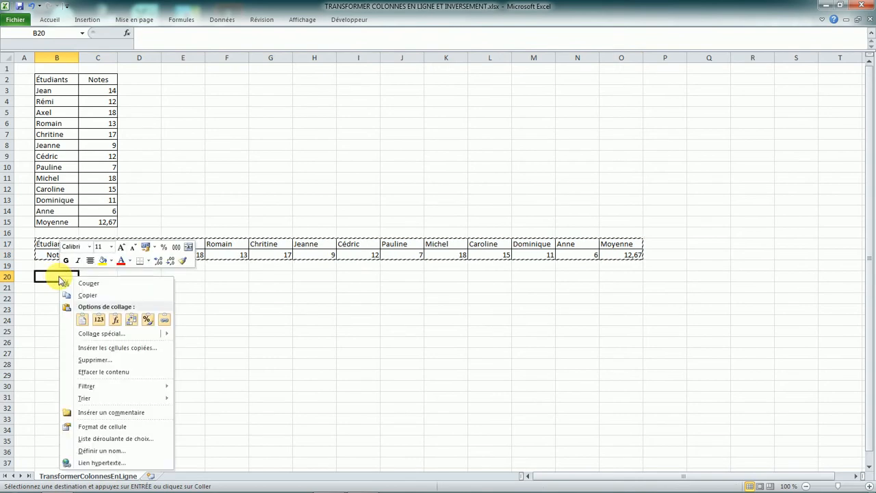
{"action": "left_click", "coordinate": [102, 335]}
{"action": "left_click", "coordinate": [163, 388]}
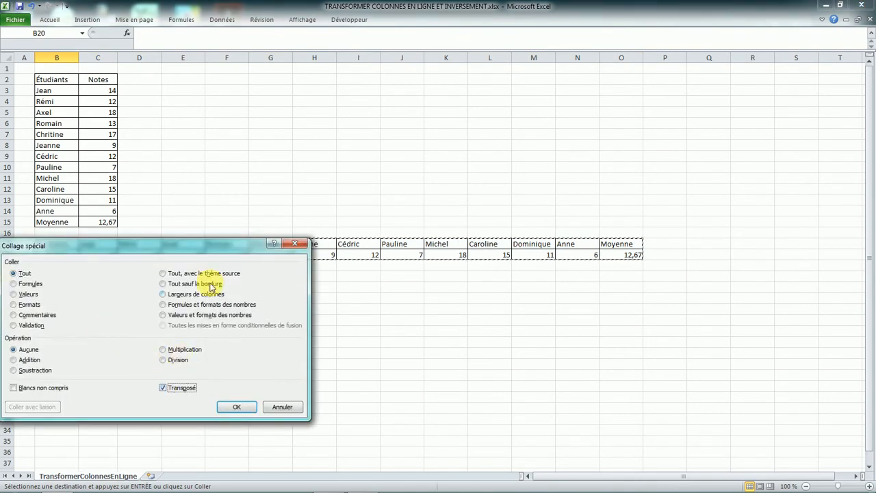
{"action": "left_click_drag", "start_coordinate": [254, 247], "coordinate": [559, 161]}
{"action": "left_click", "coordinate": [541, 320]}
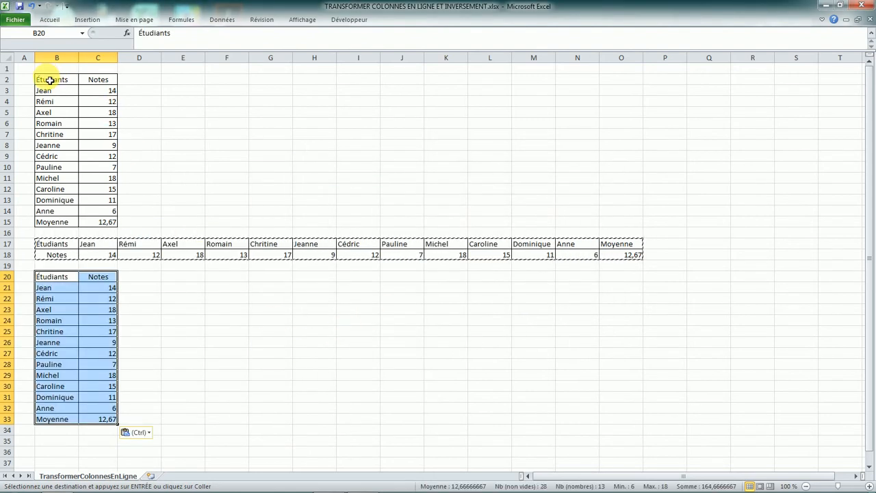
Delete rows 20 to 35, which hold the second vertical copy of the grades table.
{"action": "left_click_drag", "start_coordinate": [50, 81], "coordinate": [106, 223]}
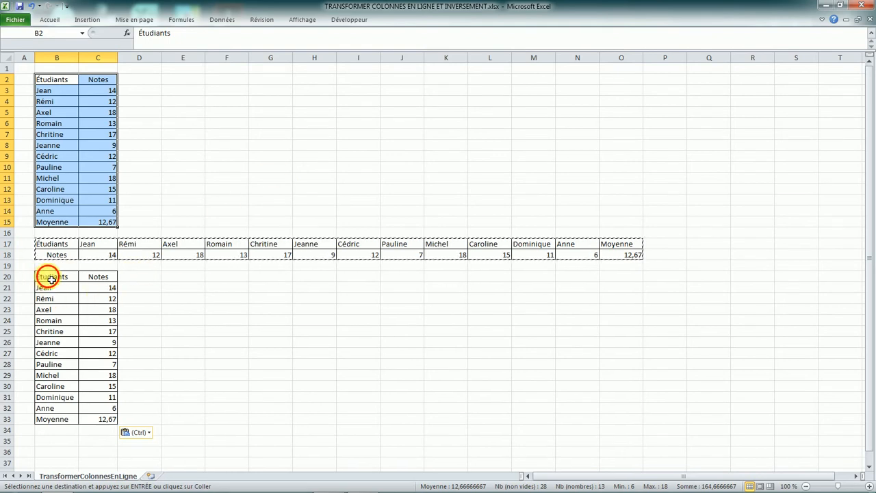
{"action": "left_click_drag", "start_coordinate": [44, 277], "coordinate": [88, 318]}
{"action": "left_click", "coordinate": [227, 320]}
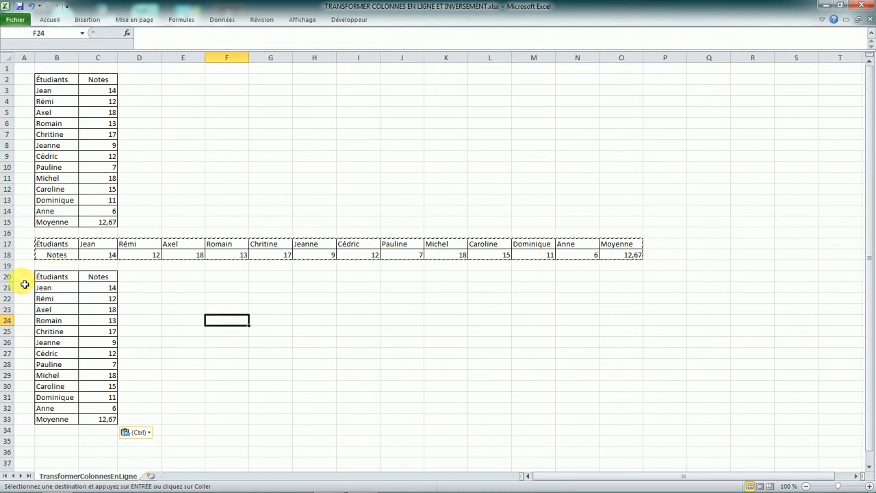
{"action": "left_click_drag", "start_coordinate": [9, 277], "coordinate": [8, 442]}
{"action": "right_click", "coordinate": [7, 391]}
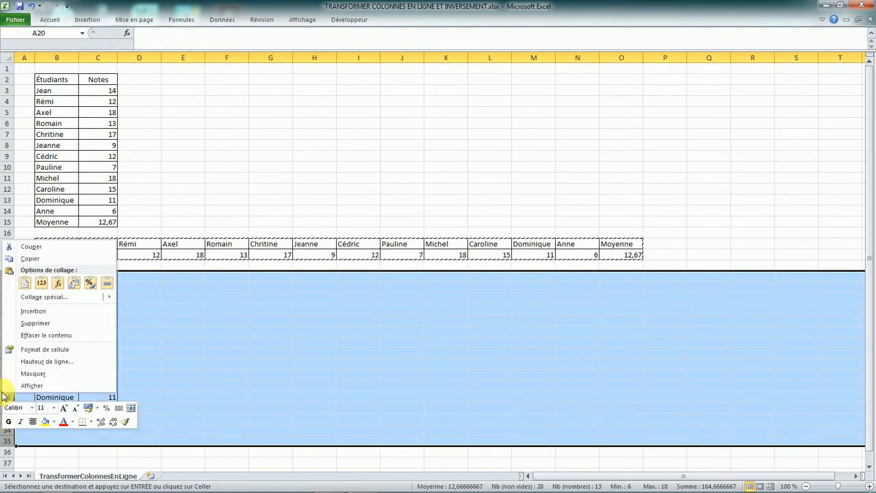
{"action": "left_click", "coordinate": [45, 325]}
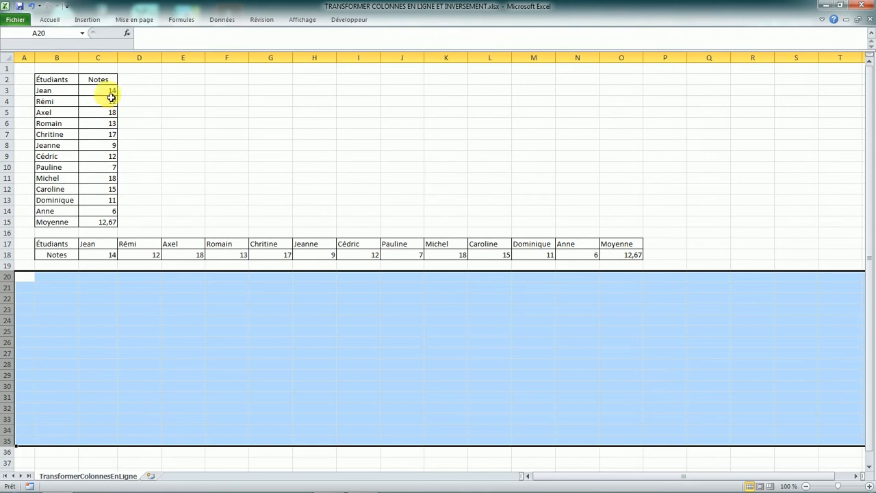
Set the grade in C4 of the original table to 18 and check the matching cell D18 in the transposed table.
{"action": "left_click", "coordinate": [111, 103]}
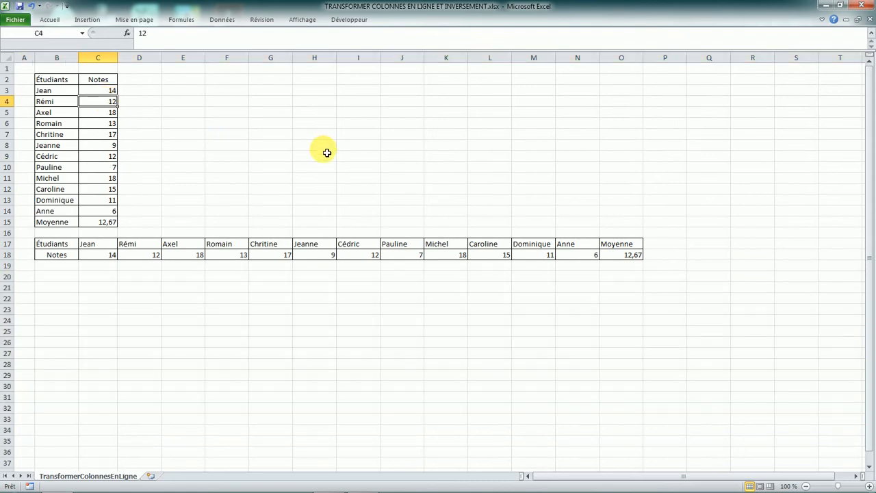
{"action": "type", "text": "1"}
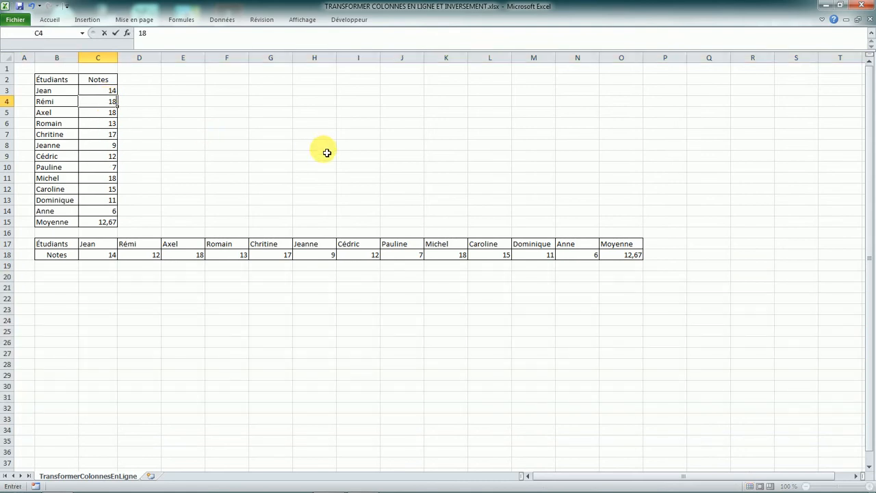
{"action": "key", "text": "Return"}
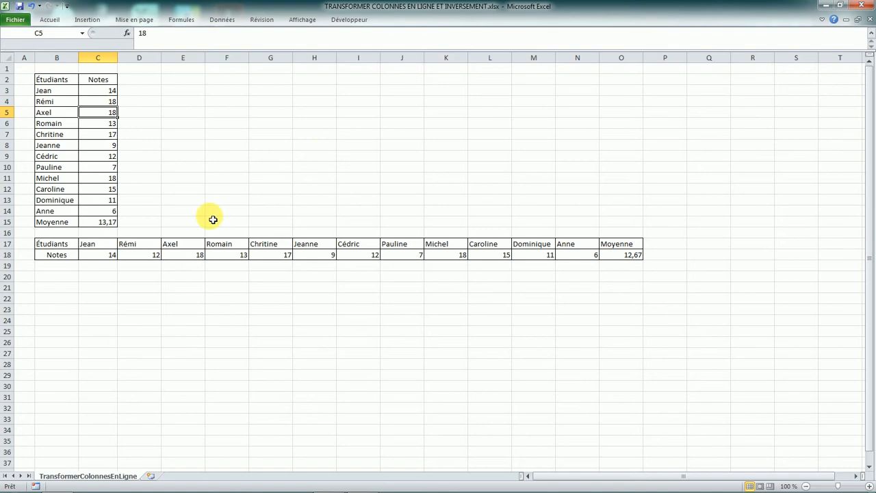
{"action": "left_click", "coordinate": [141, 259]}
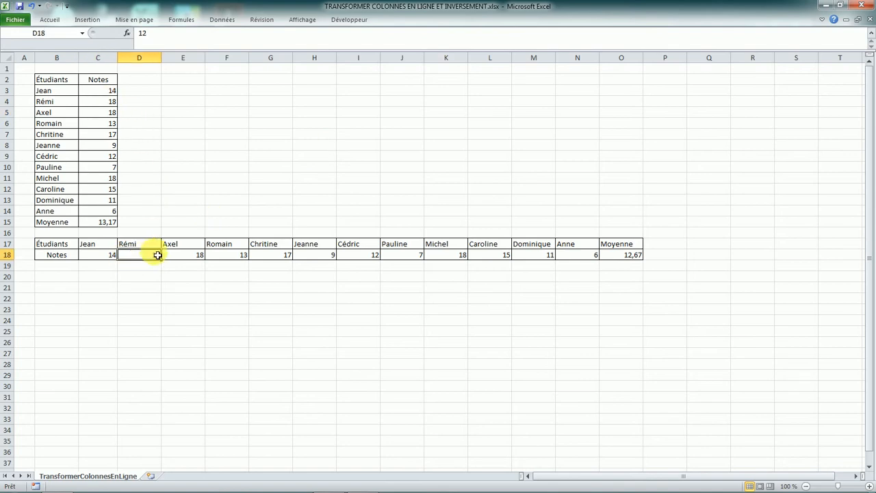
{"action": "left_click_drag", "start_coordinate": [57, 81], "coordinate": [105, 221]}
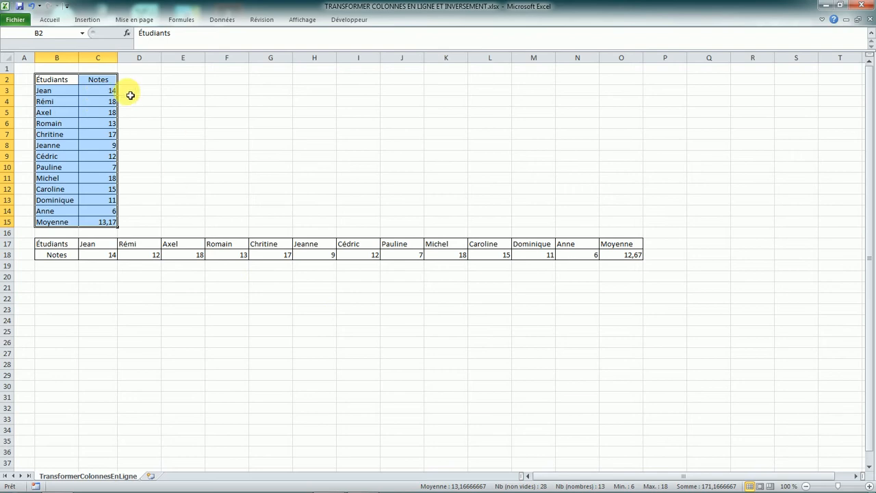
{"action": "left_click", "coordinate": [89, 114]}
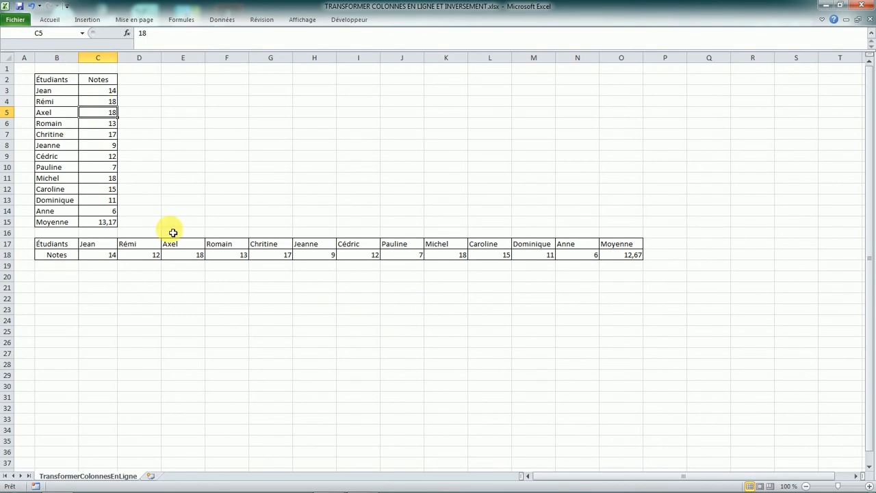
{"action": "left_click_drag", "start_coordinate": [45, 83], "coordinate": [102, 223]}
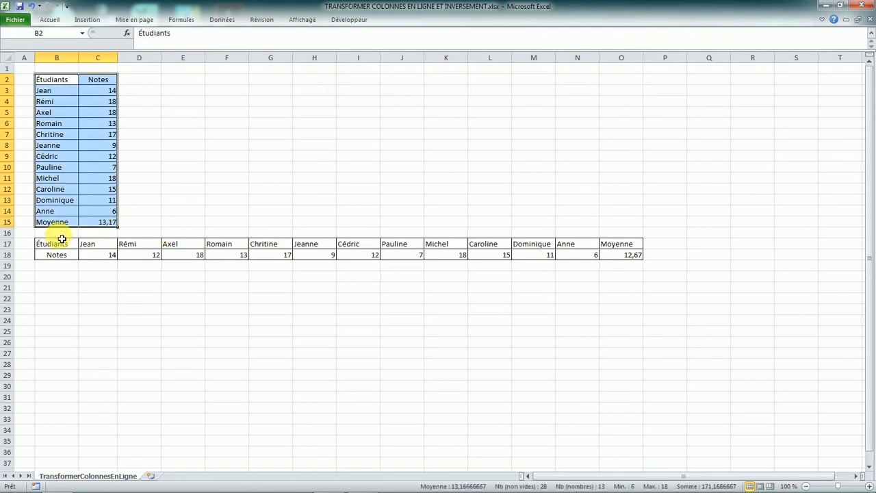
Enter the formula =TRANSPOSE(B2:C15) in cell B20, referencing the original vertical grades table.
{"action": "left_click_drag", "start_coordinate": [55, 245], "coordinate": [611, 272]}
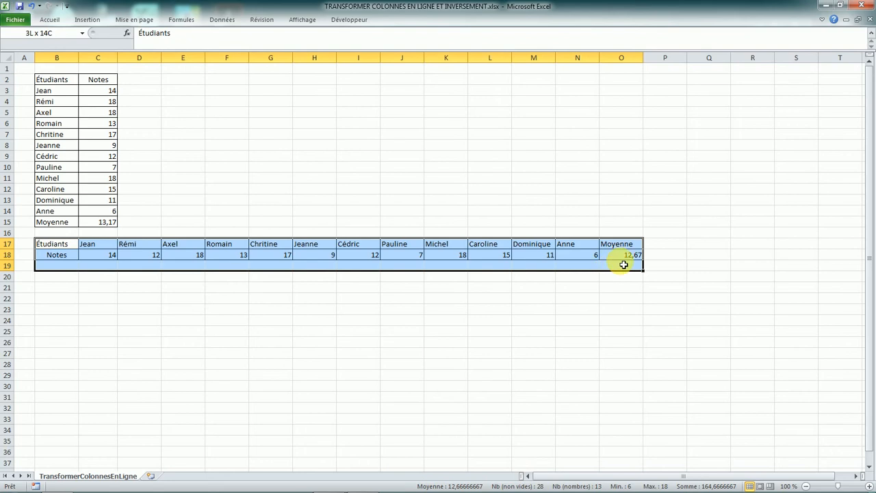
{"action": "left_click_drag", "start_coordinate": [58, 80], "coordinate": [107, 225]}
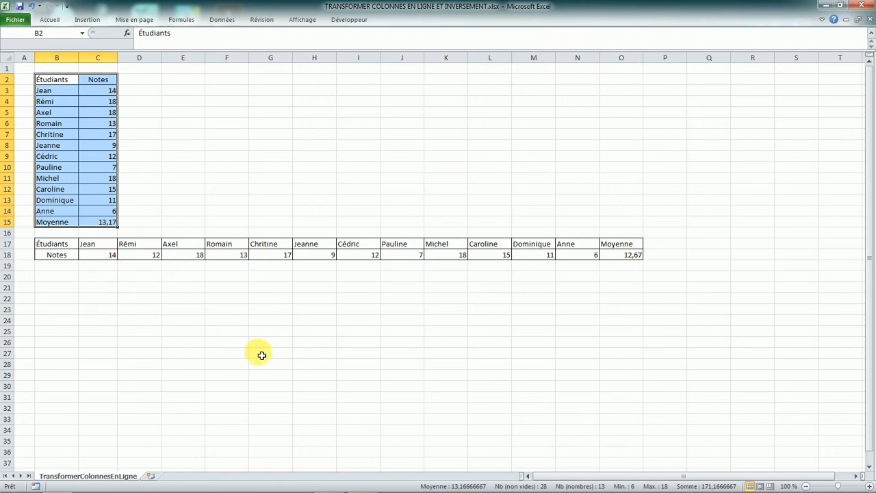
{"action": "left_click", "coordinate": [62, 280]}
{"action": "type", "text": "="}
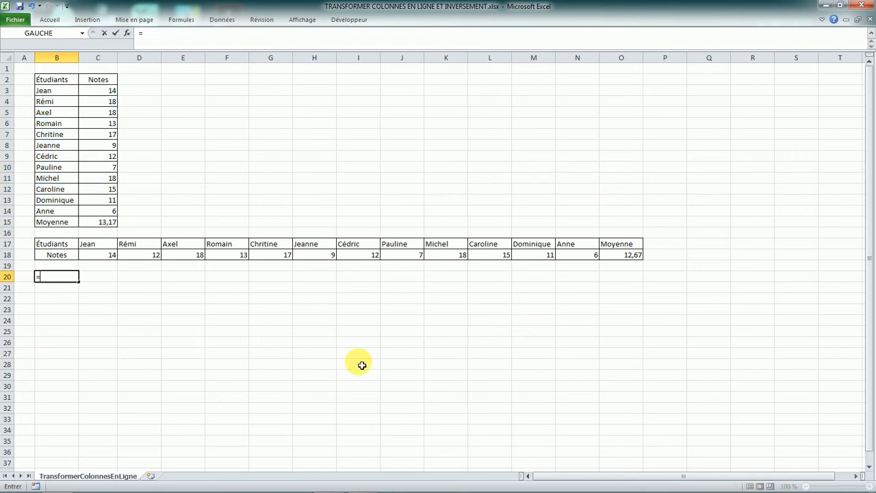
{"action": "key", "text": "Caps_Lock"}
{"action": "type", "text": "TRAN"}
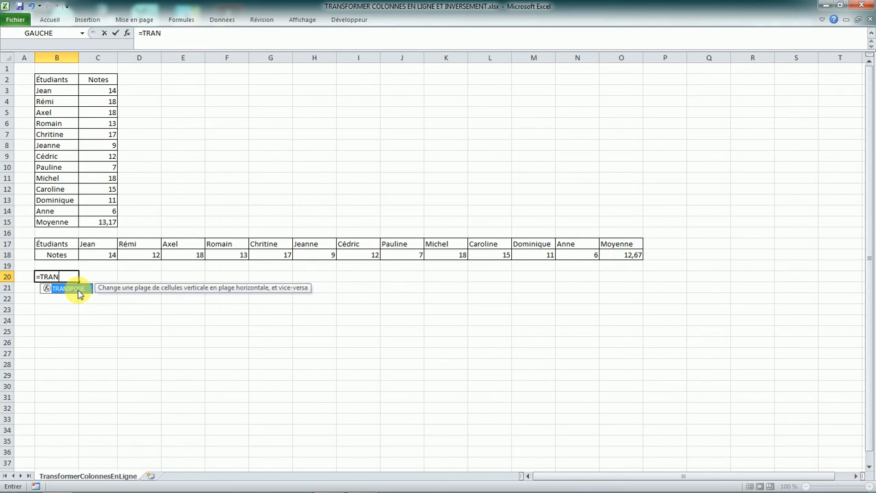
{"action": "double_click", "coordinate": [77, 289]}
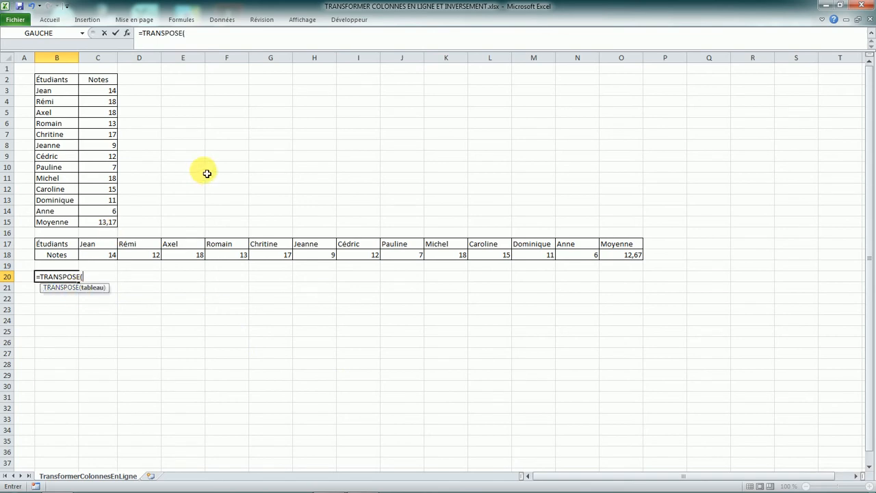
{"action": "key", "text": "Caps_Lock"}
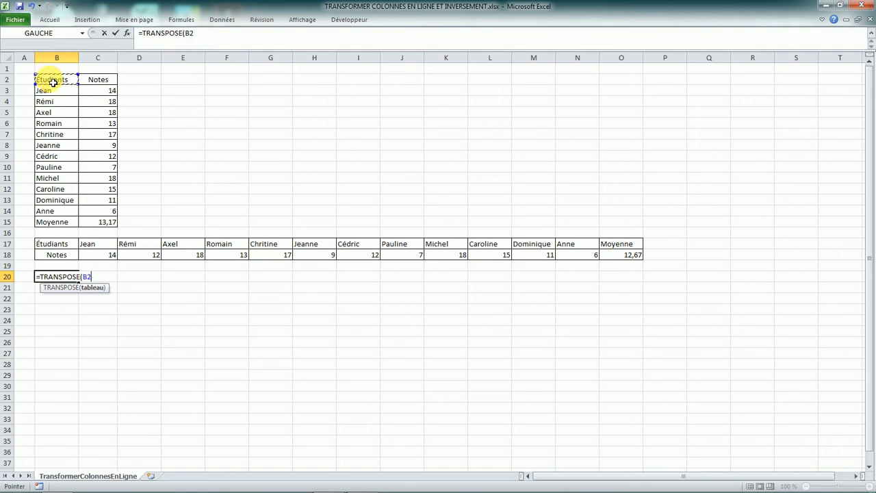
{"action": "left_click_drag", "start_coordinate": [53, 86], "coordinate": [102, 225]}
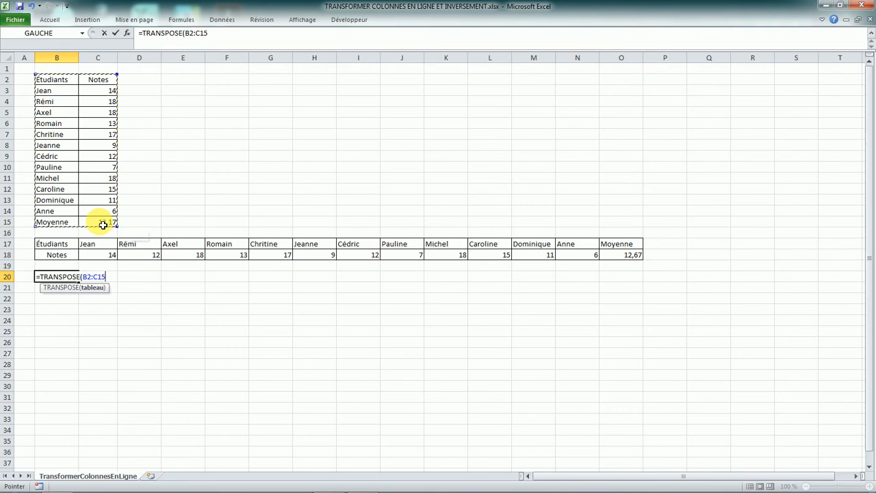
{"action": "type", "text": ")"}
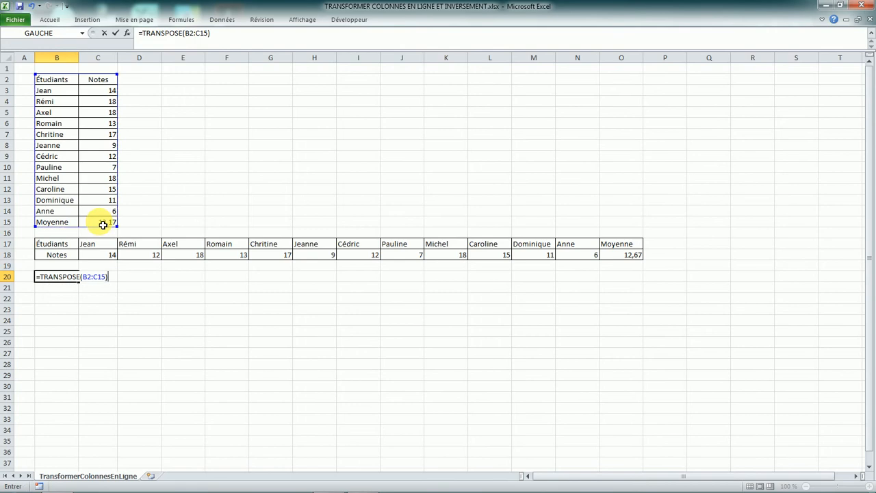
{"action": "key", "text": "Return"}
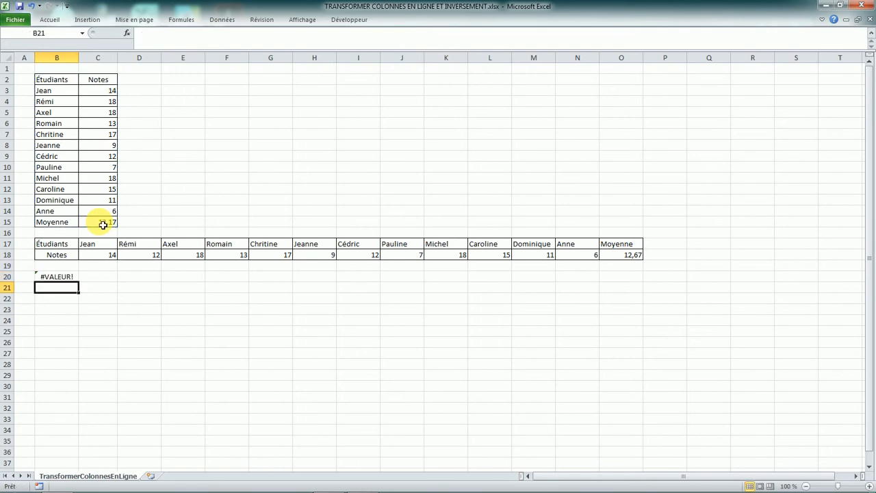
Compare the rows and columns of the source table B2:C15 with the output range B20:O21 needed for its transposition.
{"action": "left_click", "coordinate": [63, 279]}
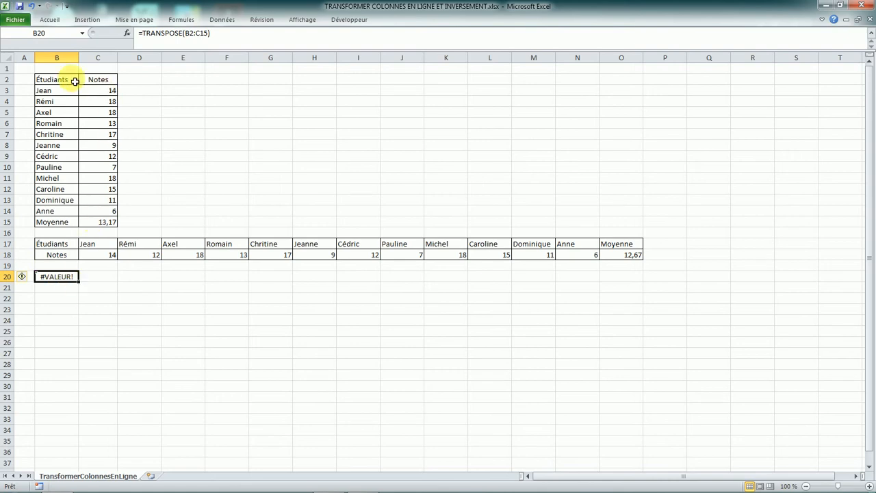
{"action": "left_click_drag", "start_coordinate": [72, 82], "coordinate": [106, 224]}
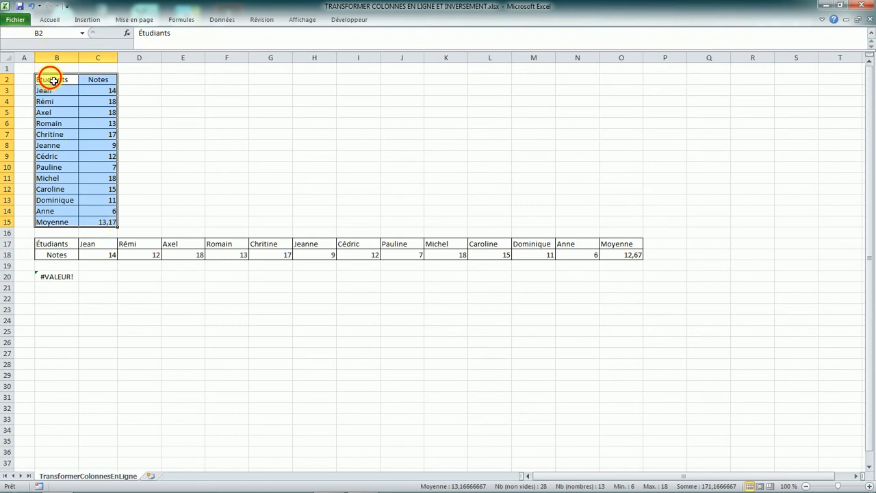
{"action": "left_click_drag", "start_coordinate": [50, 81], "coordinate": [100, 221]}
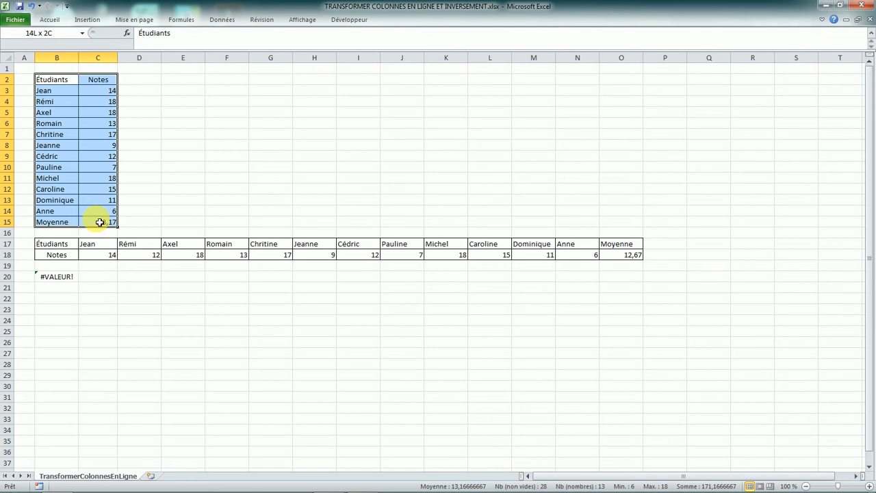
{"action": "left_click_drag", "start_coordinate": [100, 222], "coordinate": [100, 221]}
{"action": "left_click_drag", "start_coordinate": [60, 277], "coordinate": [611, 289]}
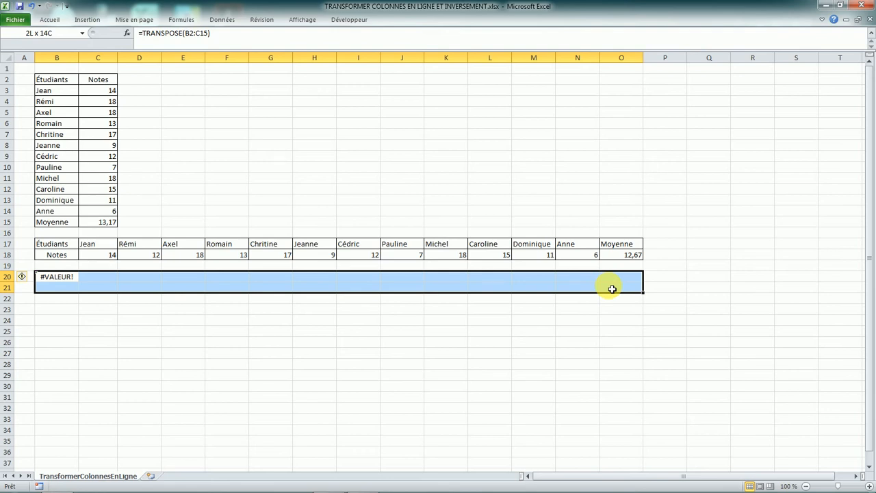
{"action": "left_click_drag", "start_coordinate": [612, 289], "coordinate": [612, 289]}
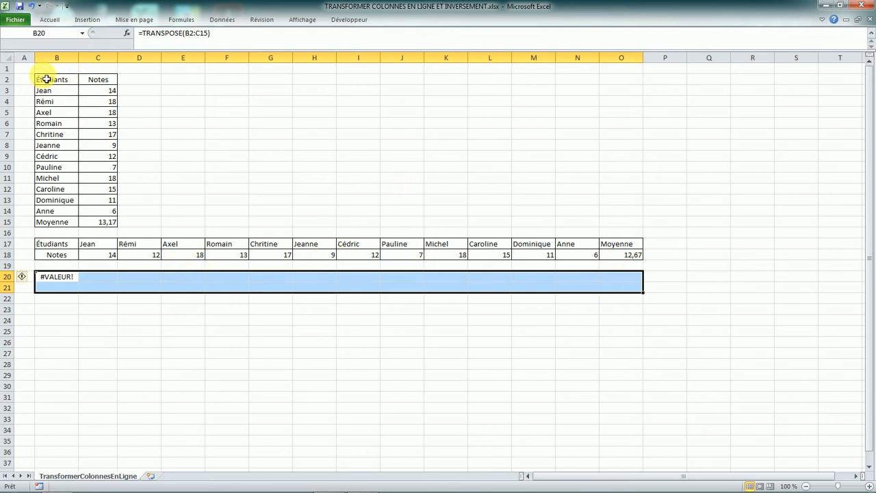
{"action": "left_click_drag", "start_coordinate": [45, 80], "coordinate": [108, 222]}
{"action": "left_click", "coordinate": [145, 125]}
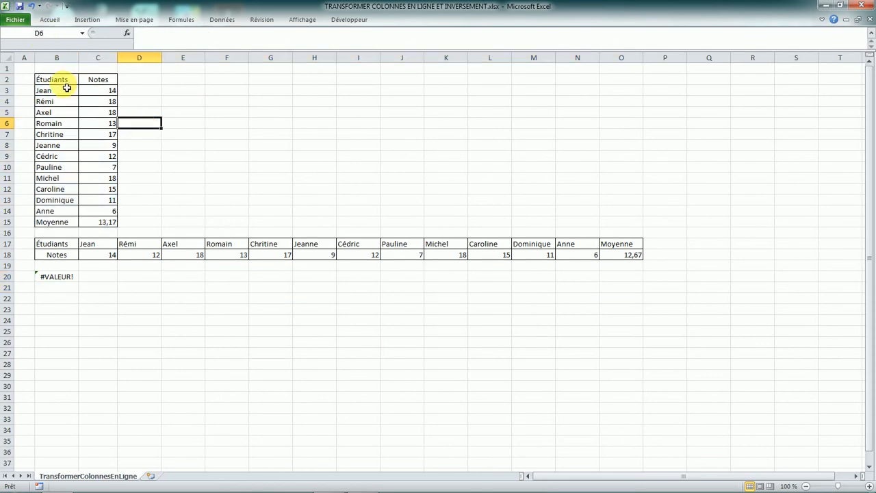
{"action": "left_click_drag", "start_coordinate": [63, 82], "coordinate": [110, 222]}
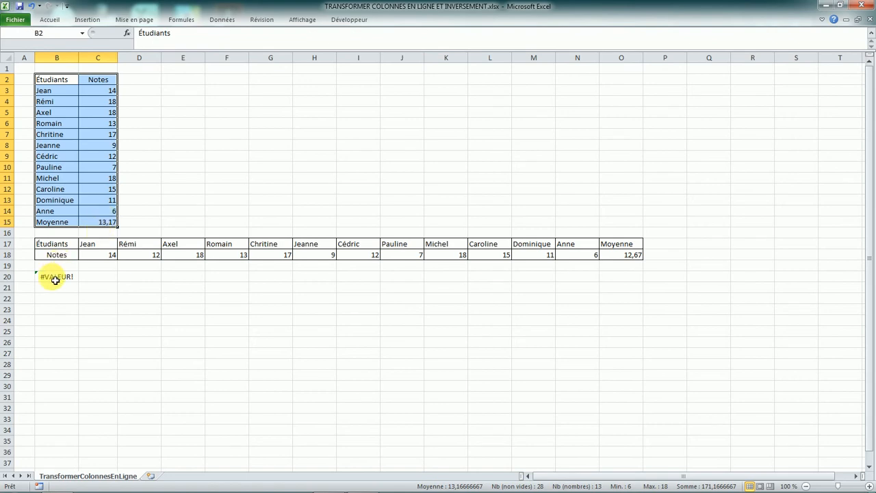
Apply =TRANSPOSE(B2:C15) as an array formula across the whole range B20:O21.
{"action": "left_click_drag", "start_coordinate": [52, 278], "coordinate": [621, 292]}
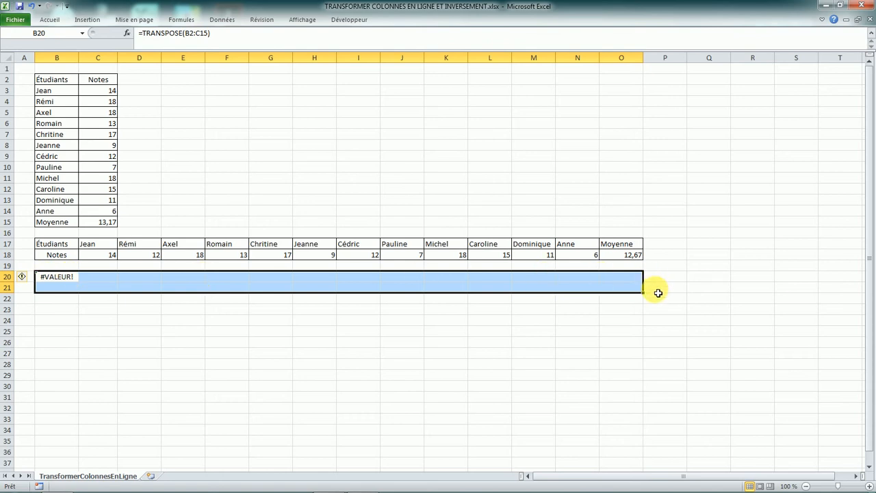
{"action": "left_click", "coordinate": [59, 282]}
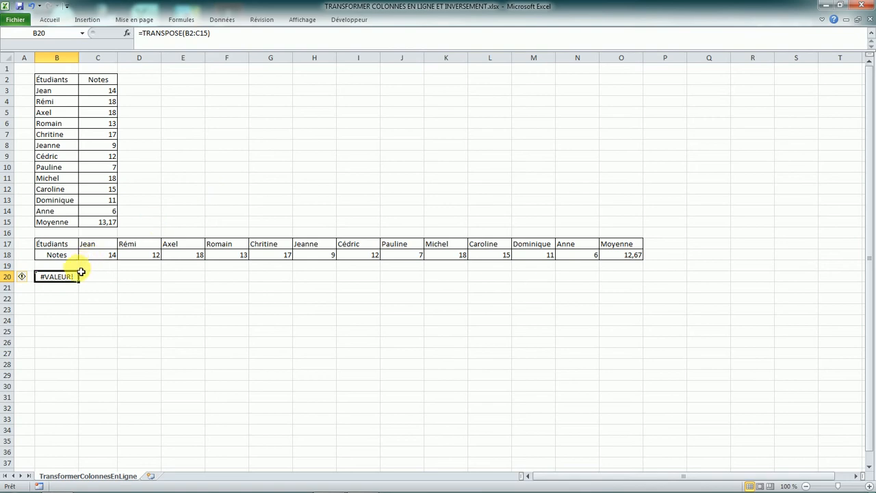
{"action": "left_click_drag", "start_coordinate": [75, 277], "coordinate": [611, 289]}
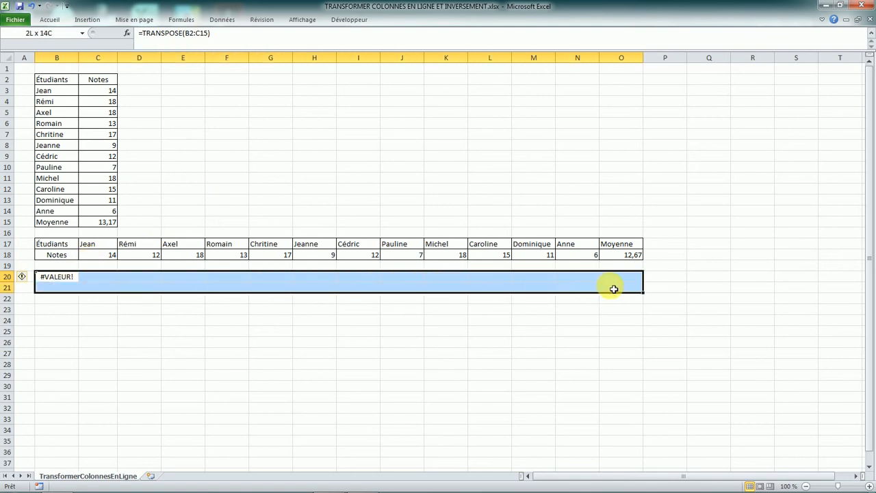
{"action": "left_click_drag", "start_coordinate": [43, 282], "coordinate": [615, 292]}
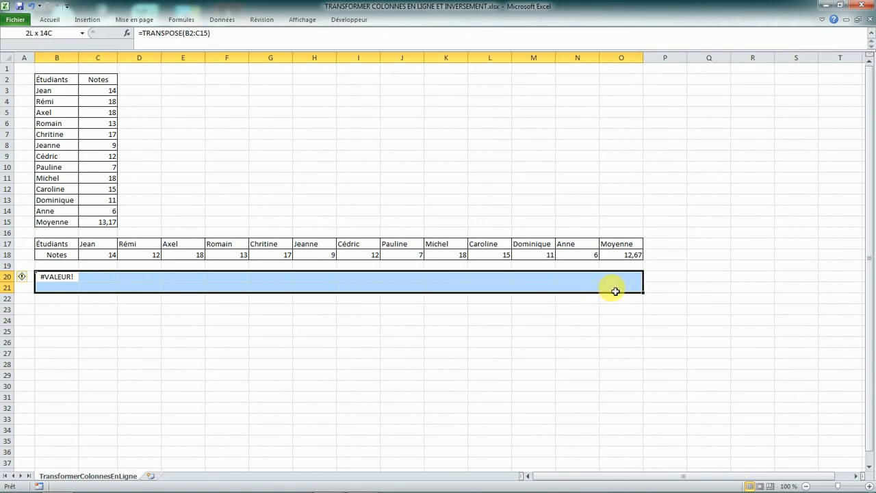
{"action": "left_click", "coordinate": [215, 33]}
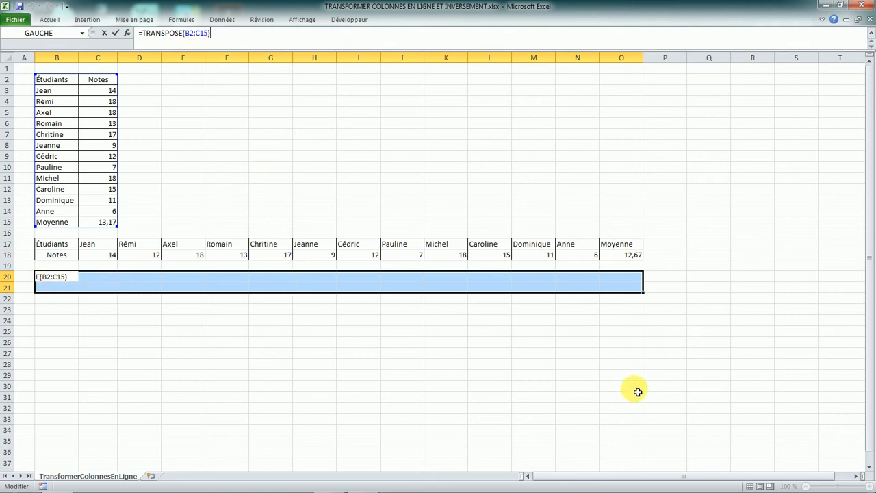
{"action": "key", "text": "ctrl+shift+Return"}
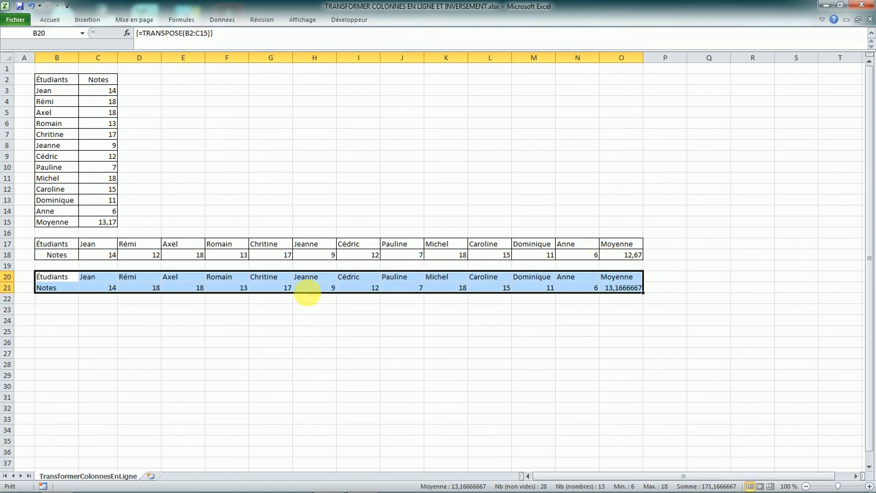
Set the grade in C5 of the original table to 11 and check the matching cells E21 and E18.
{"action": "left_click", "coordinate": [108, 112]}
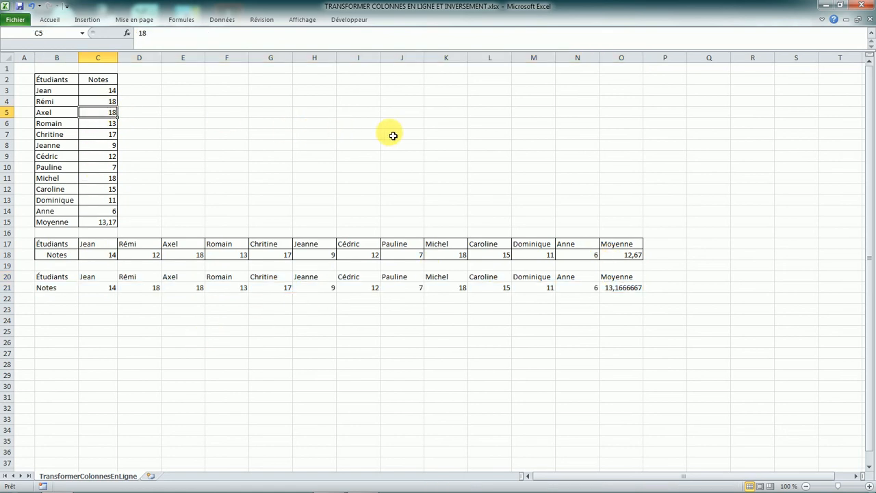
{"action": "type", "text": "11"}
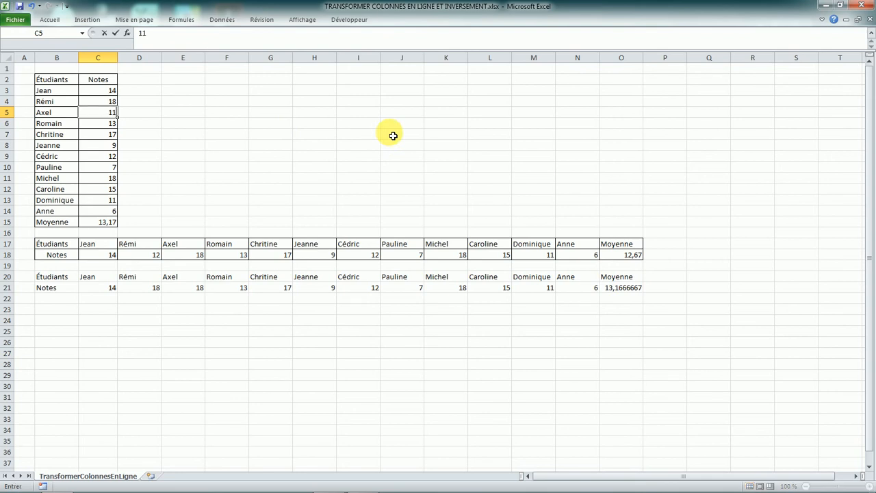
{"action": "key", "text": "Return"}
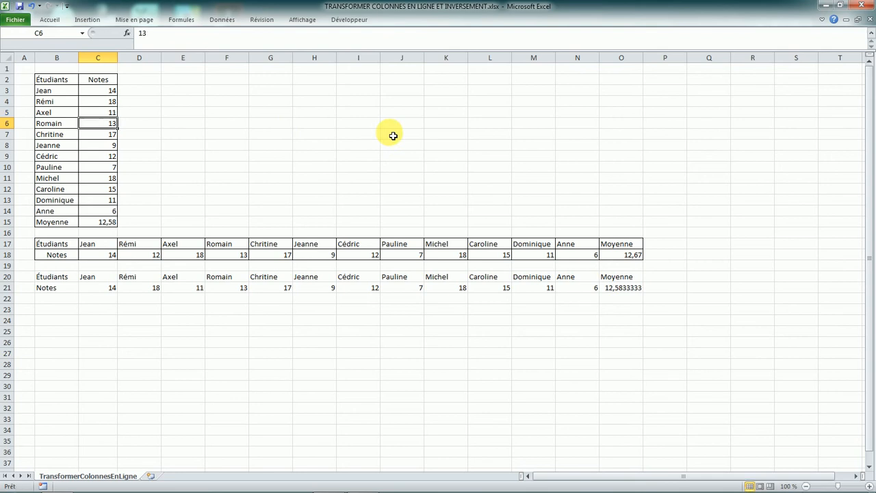
{"action": "left_click", "coordinate": [193, 292]}
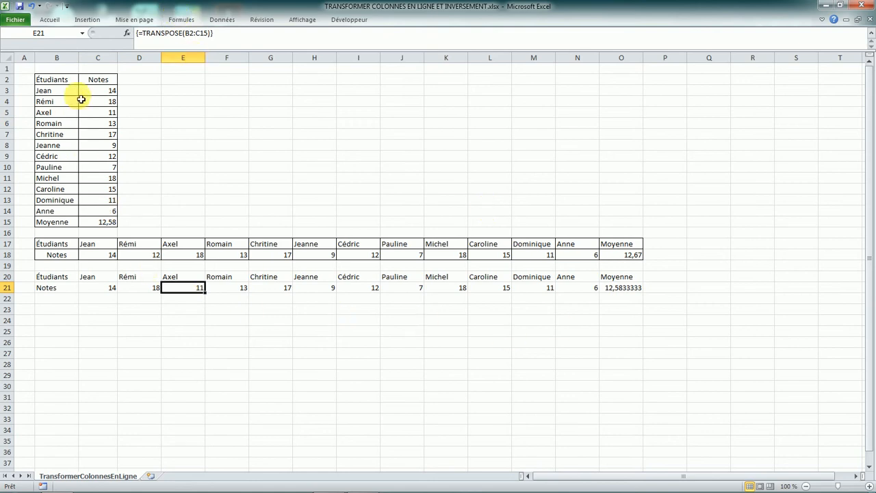
{"action": "left_click", "coordinate": [185, 256]}
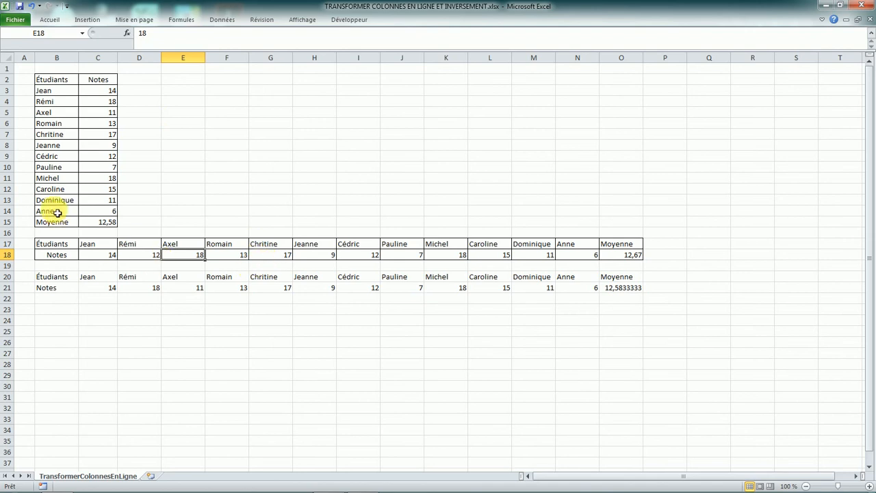
Delete rows 2 to 15, which hold the original vertical grades table.
{"action": "left_click_drag", "start_coordinate": [9, 222], "coordinate": [8, 79]}
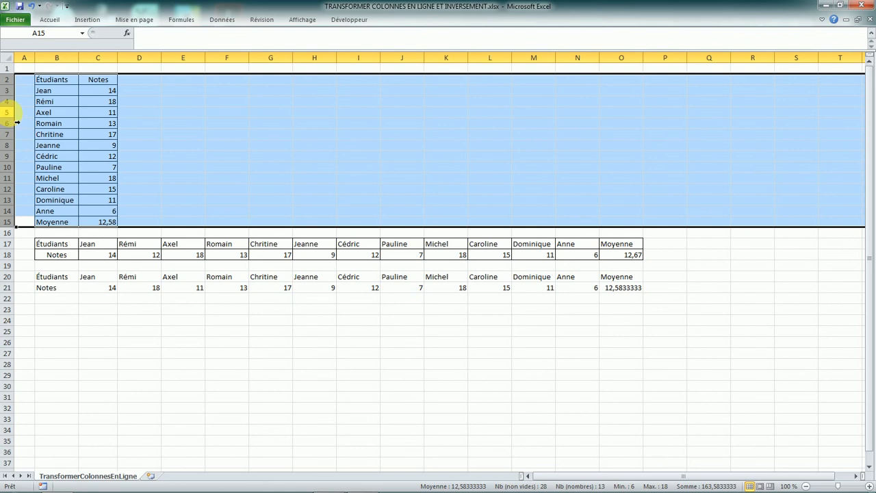
{"action": "right_click", "coordinate": [16, 122]}
{"action": "left_click", "coordinate": [49, 196]}
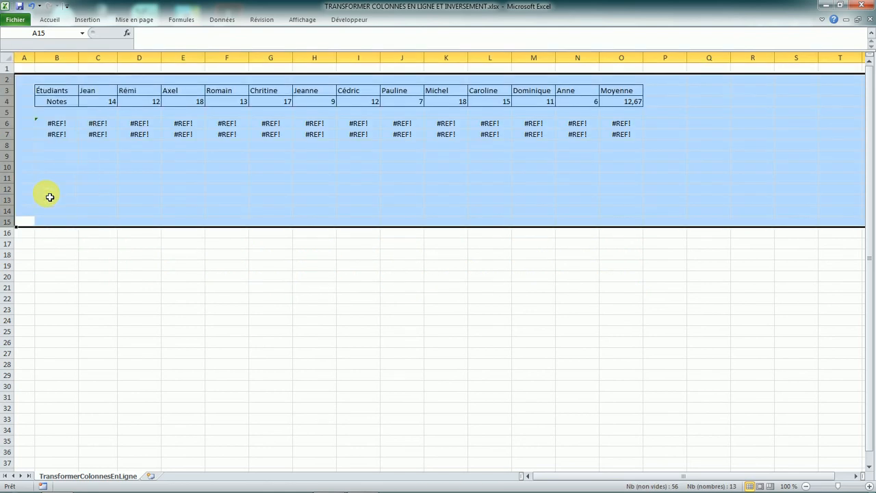
{"action": "left_click", "coordinate": [139, 200]}
{"action": "left_click_drag", "start_coordinate": [55, 126], "coordinate": [506, 137]}
{"action": "left_click_drag", "start_coordinate": [512, 137], "coordinate": [620, 145]}
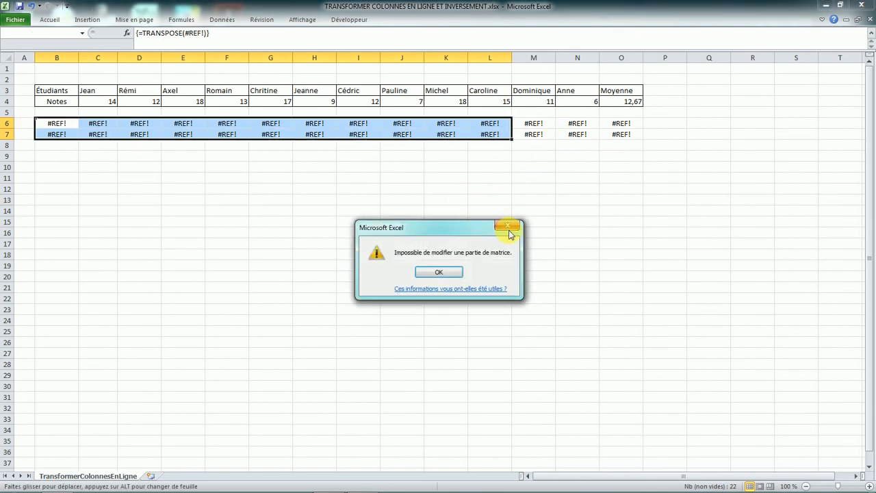
{"action": "left_click", "coordinate": [508, 230]}
{"action": "left_click", "coordinate": [260, 245]}
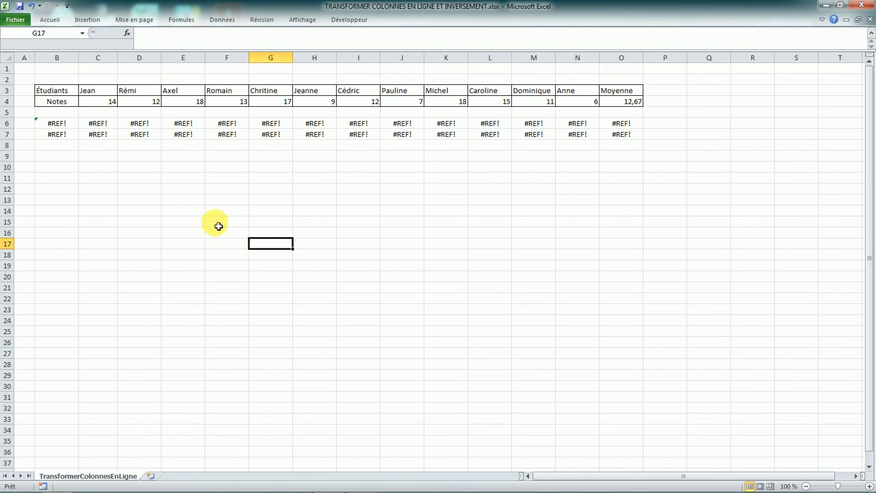
Enter =TRANSPOSE(B3:O4) in cell B9, referencing the remaining horizontal grades table.
{"action": "left_click_drag", "start_coordinate": [74, 91], "coordinate": [622, 106]}
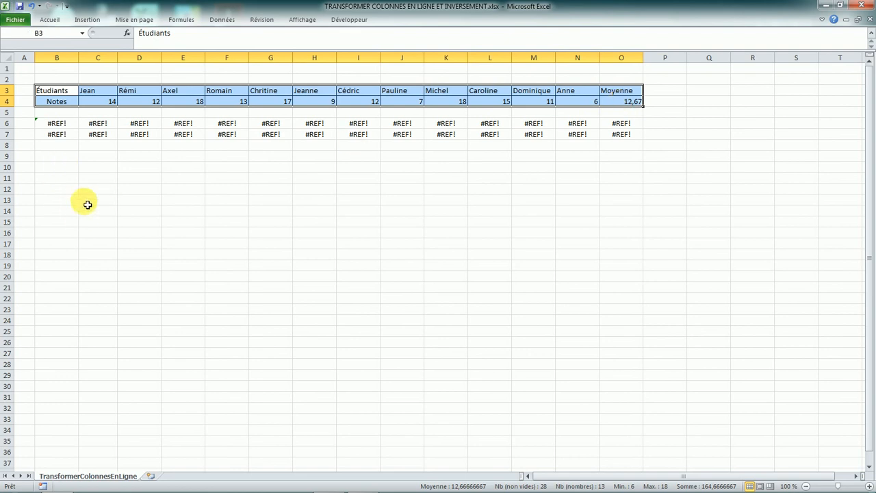
{"action": "left_click", "coordinate": [57, 155]}
{"action": "type", "text": "="}
{"action": "key", "text": "Caps_Lock"}
{"action": "type", "text": "TRAN"}
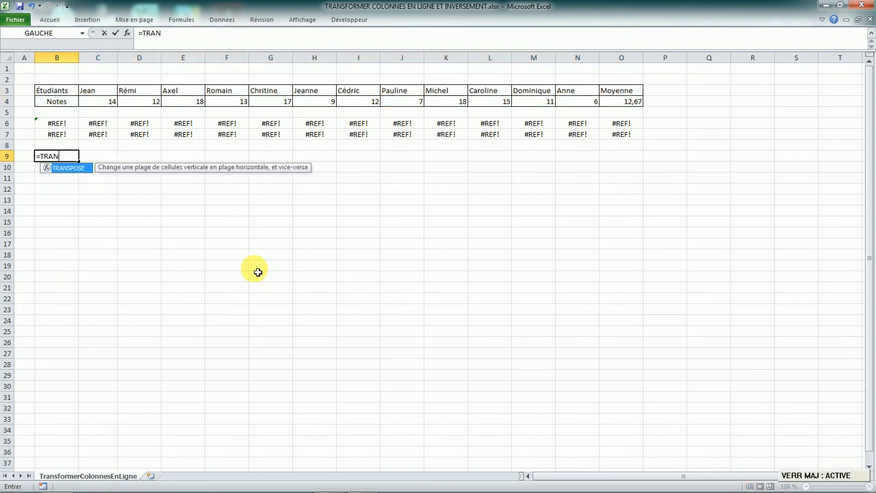
{"action": "double_click", "coordinate": [79, 169]}
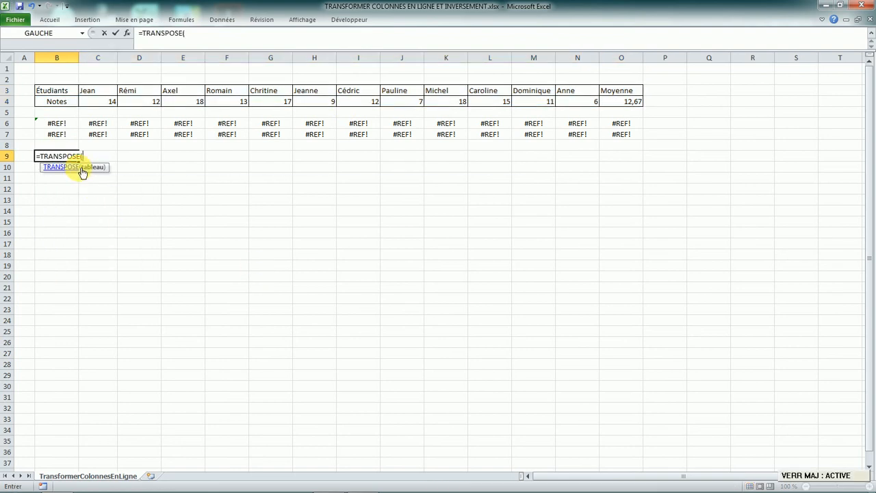
{"action": "left_click_drag", "start_coordinate": [59, 92], "coordinate": [615, 106]}
{"action": "key", "text": "Caps_Lock"}
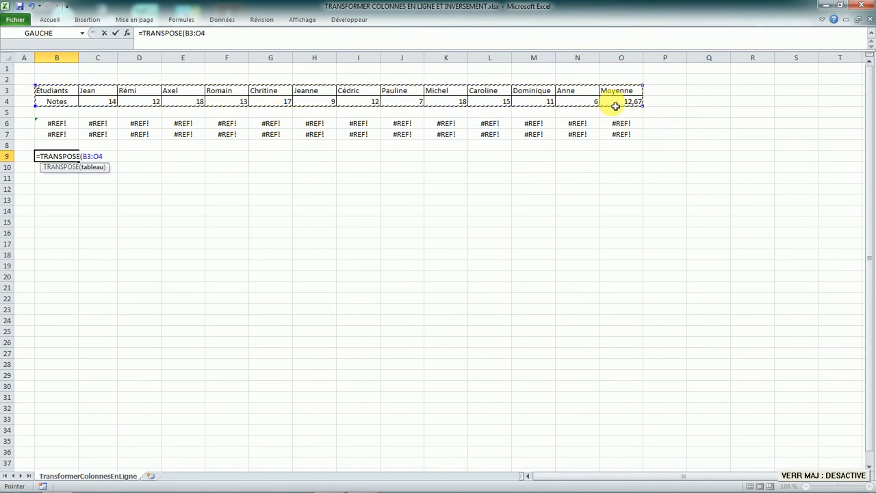
{"action": "type", "text": ")"}
{"action": "key", "text": "Return"}
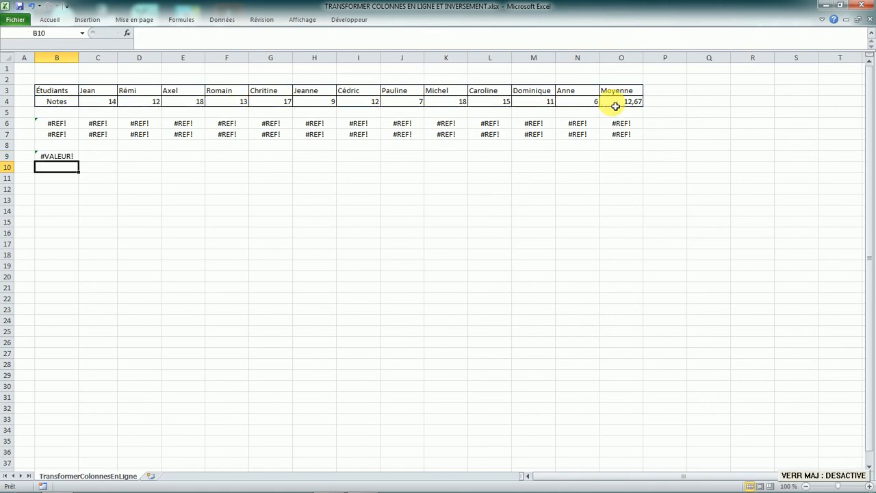
Apply the TRANSPOSE formula from B9 as an array formula across the whole range B9:C22.
{"action": "left_click_drag", "start_coordinate": [61, 90], "coordinate": [613, 102]}
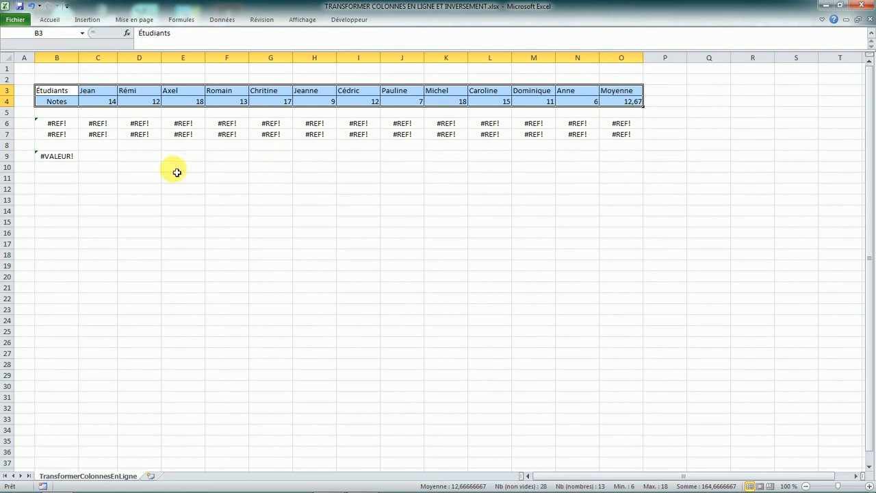
{"action": "left_click", "coordinate": [61, 156]}
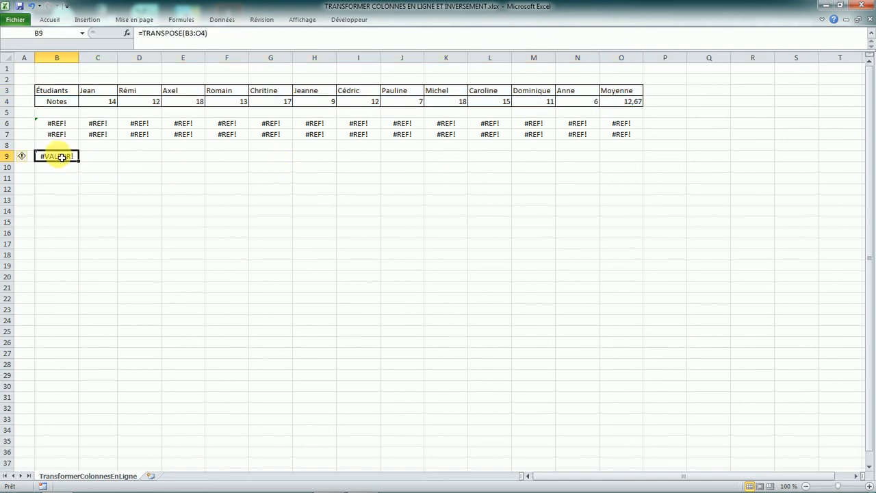
{"action": "left_click_drag", "start_coordinate": [60, 157], "coordinate": [103, 297]}
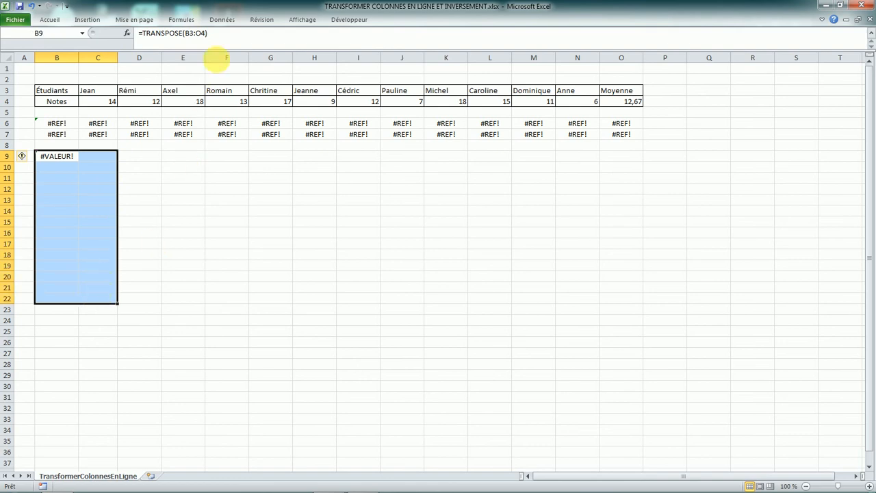
{"action": "left_click", "coordinate": [223, 35]}
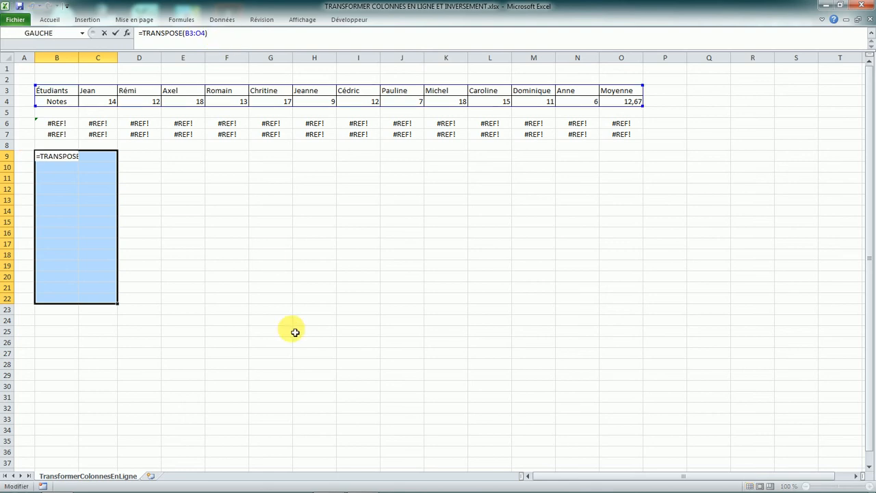
{"action": "key", "text": "ctrl+shift+Return"}
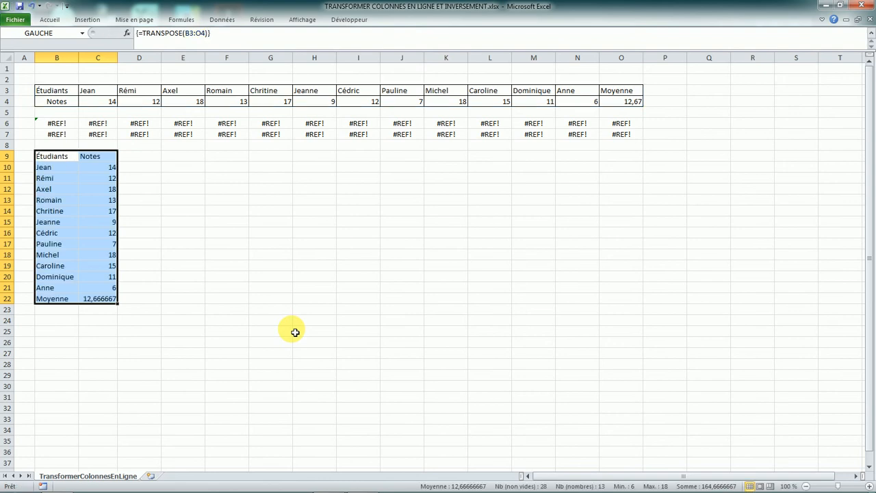
{"action": "left_click", "coordinate": [292, 332]}
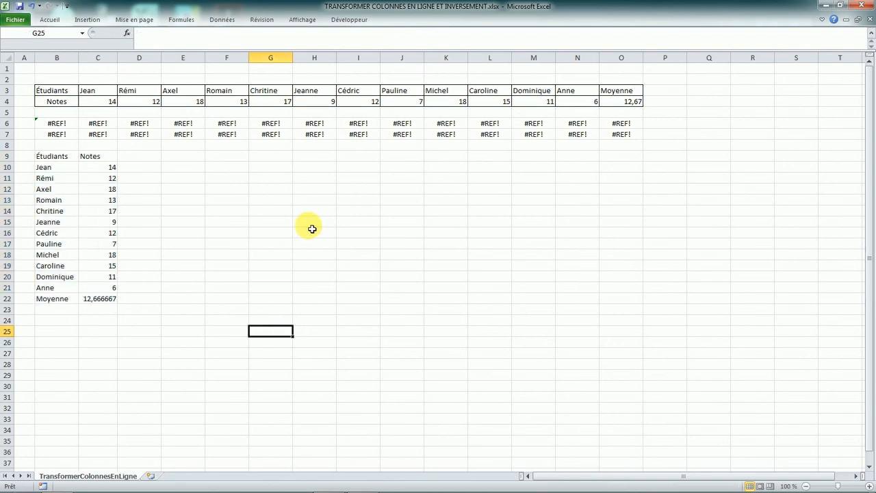